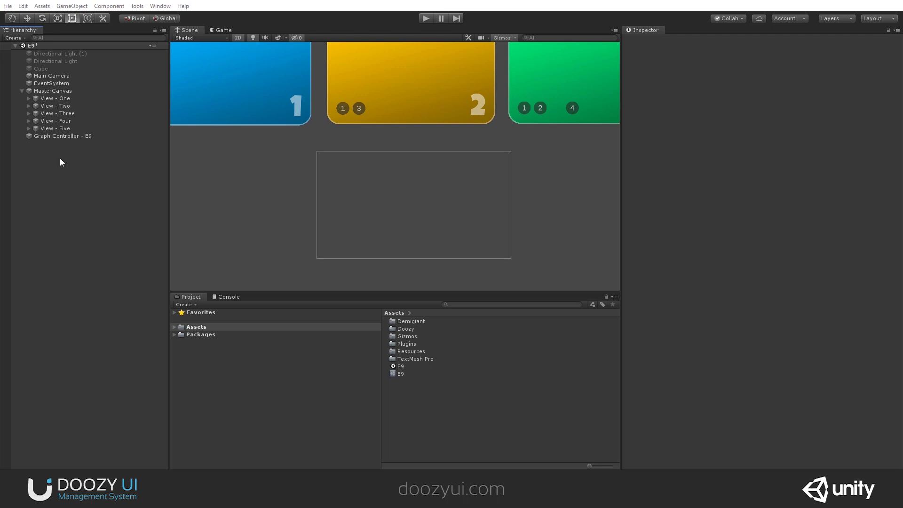
right_click(70, 93)
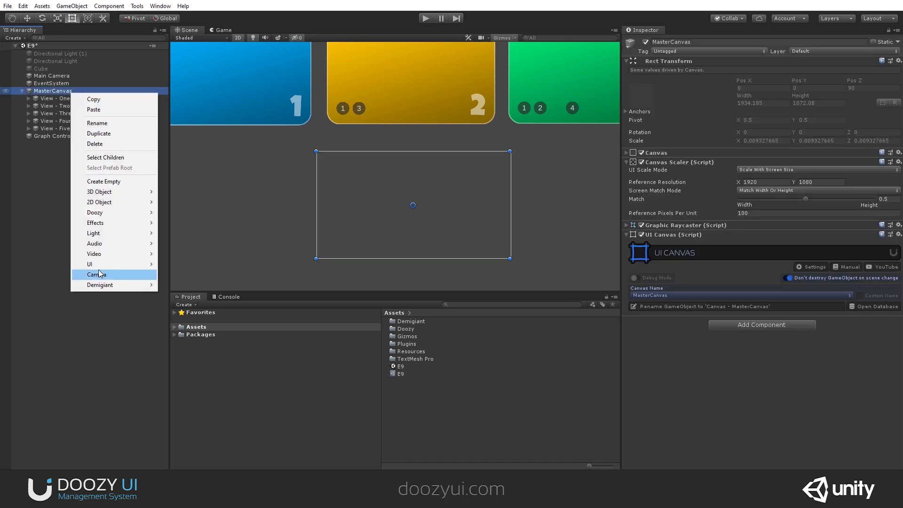
mouse_move(98, 269)
left_click(213, 276)
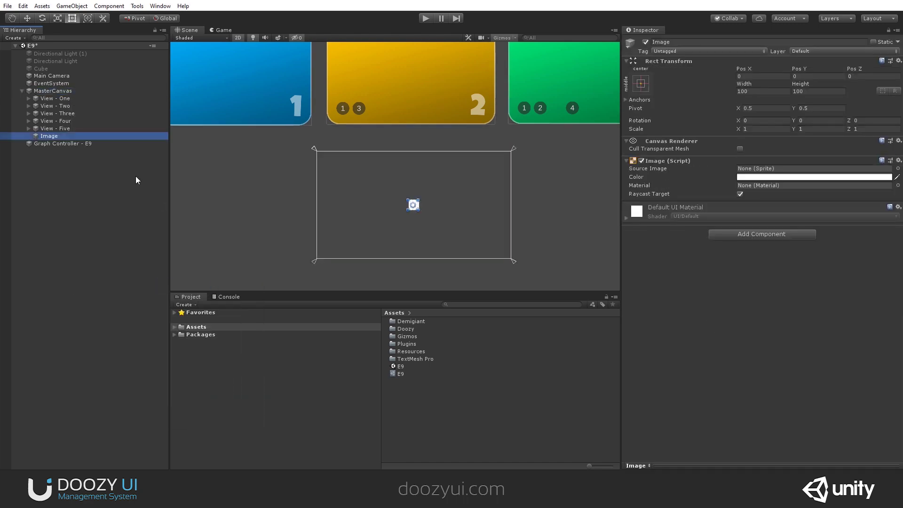
key("ctrl+z")
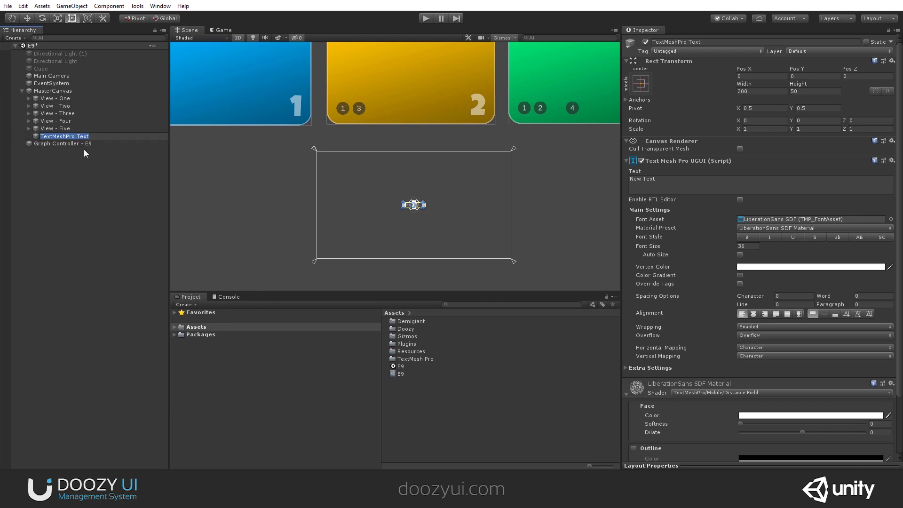
Name the new TextMeshPro text object under MasterCanvas "Progress Text"
type("Rrogress Text")
key("Return")
Add a Progress Target TextMeshPro component to Progress Text and enable its multiplier of 100
scroll(734, 297, "down", 3)
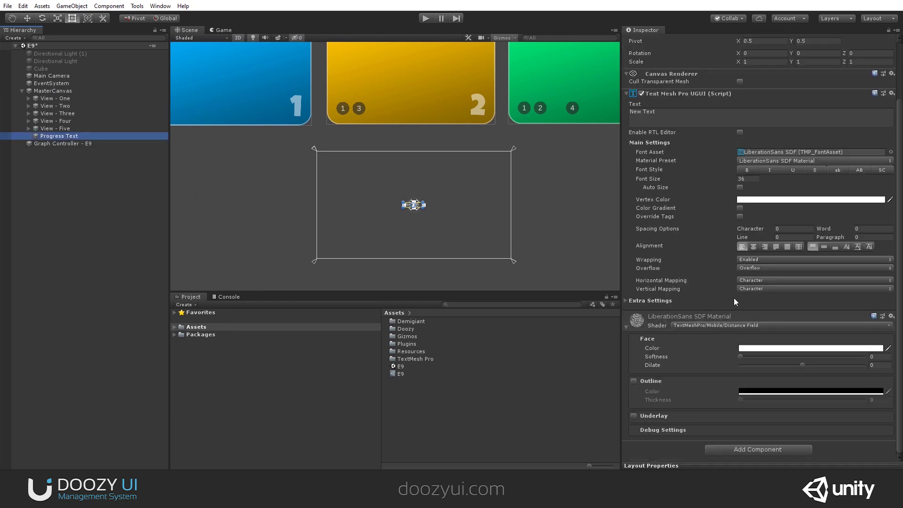
left_click(720, 449)
type("progress target")
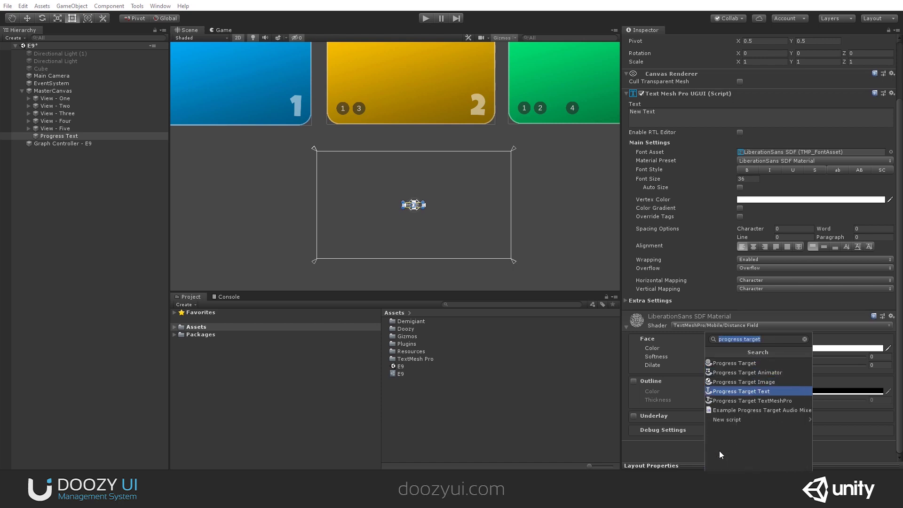
key("Down")
key("Return")
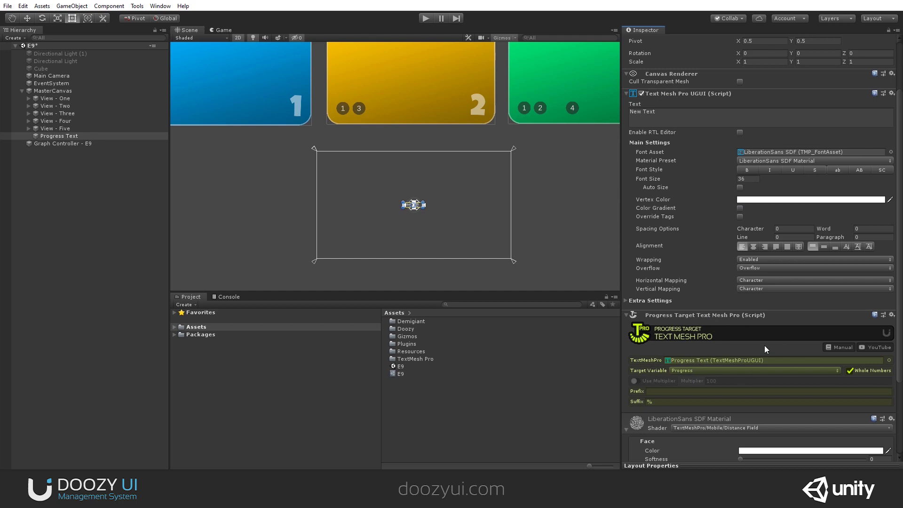
left_click(635, 381)
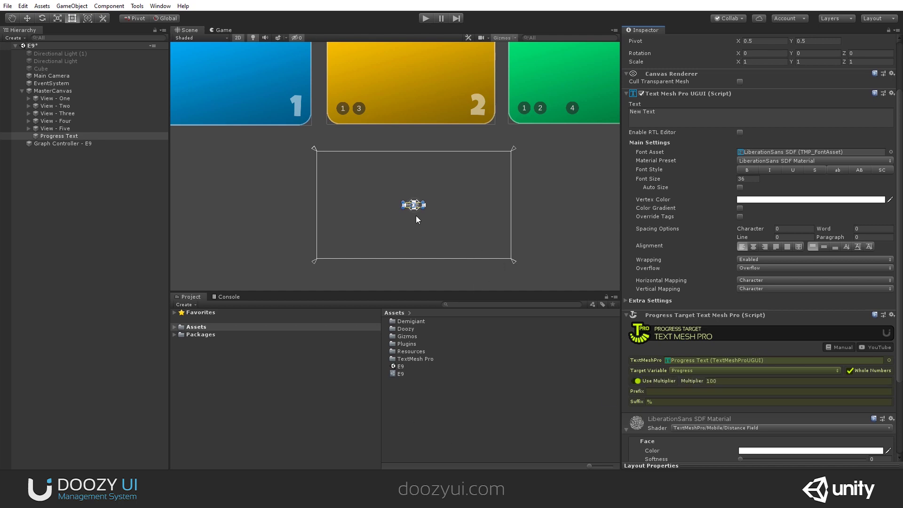
Set the width and height of the Progress Text object to 512 each
scroll(415, 215, "up", 3)
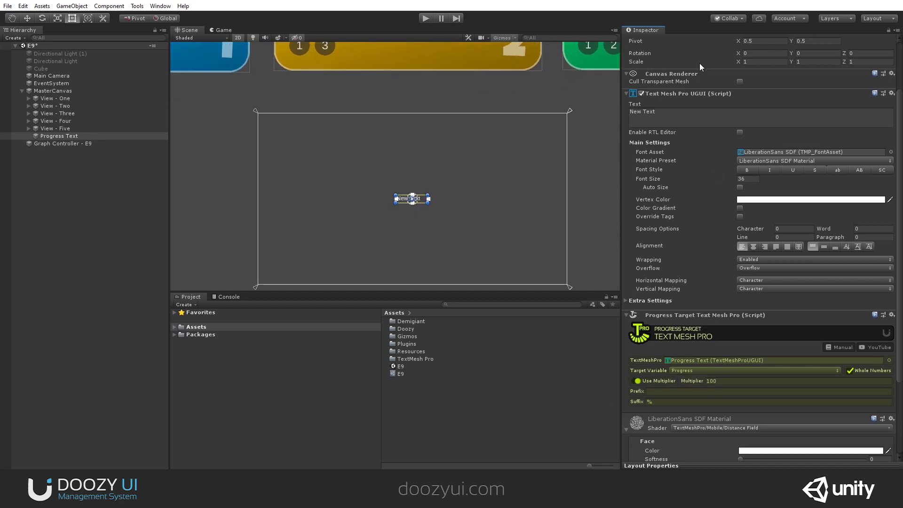
scroll(710, 94, "down", 3)
scroll(724, 108, "up", 5)
left_click(752, 92)
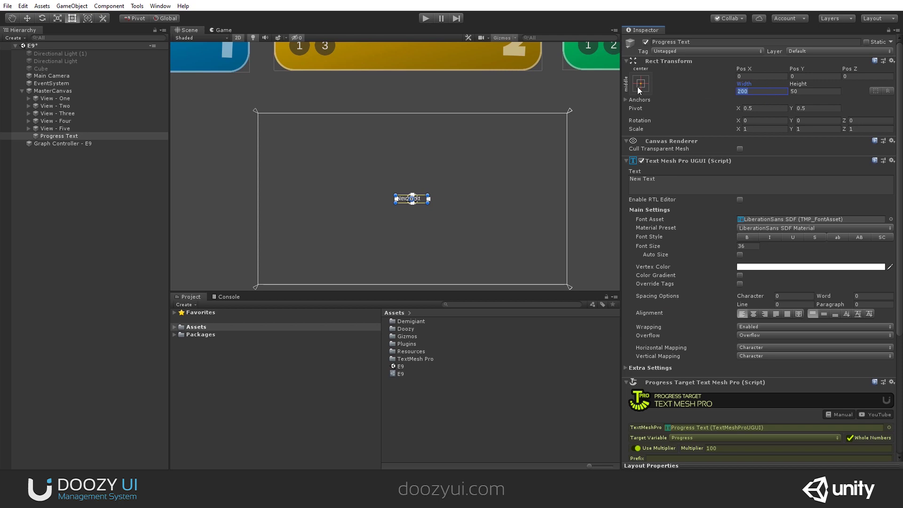
type("512")
key("Tab")
type("512")
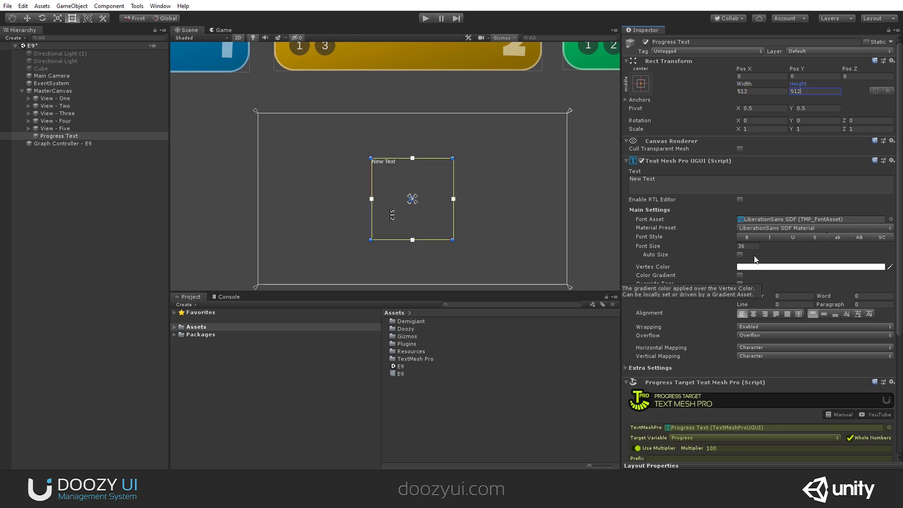
Center the Progress Text content horizontally and vertically, and enlarge its font size to about 82
left_click(755, 314)
left_click(754, 314)
left_click(824, 314)
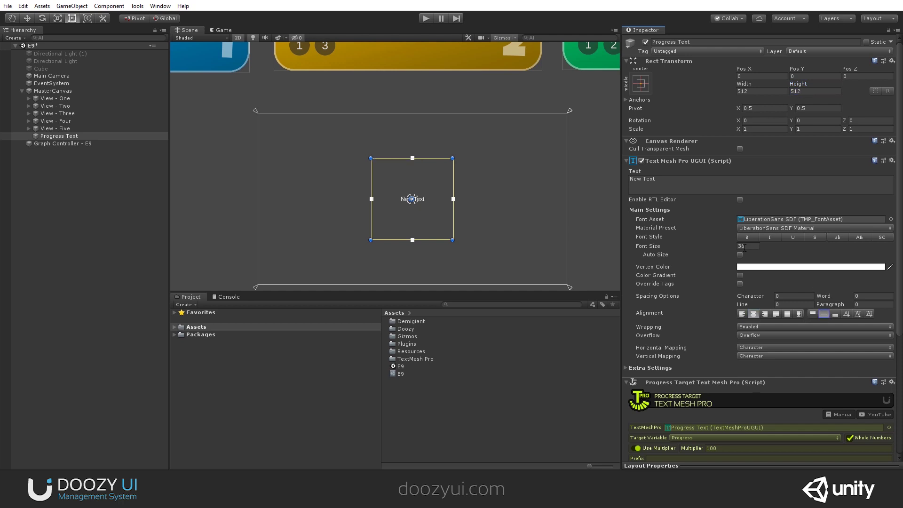
left_click_drag(733, 244, 588, 242)
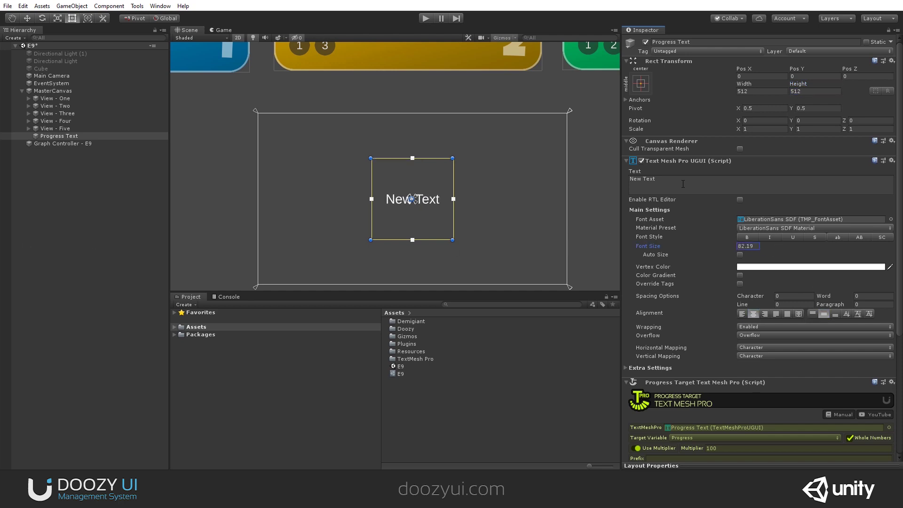
Create a Doozy Progressor object in the scene
left_click(54, 171)
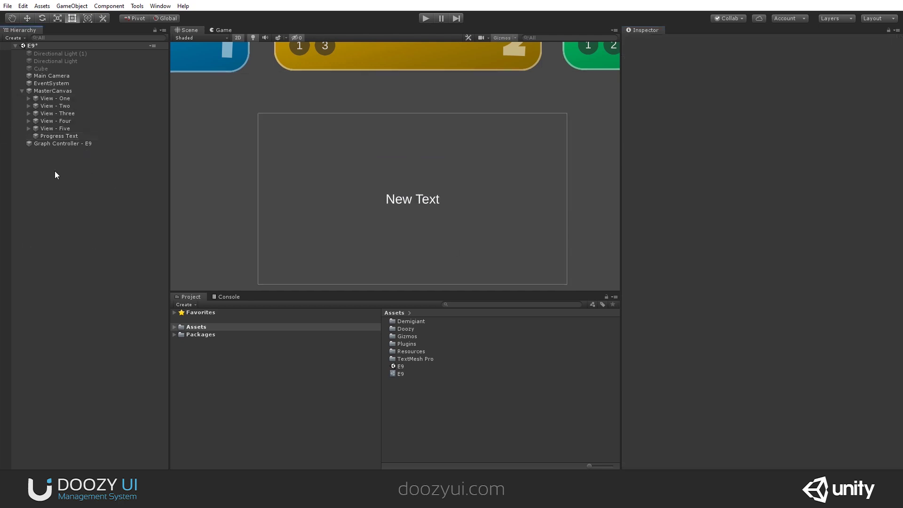
right_click(54, 170)
key("Escape")
left_click(65, 92)
right_click(52, 89)
mouse_move(100, 207)
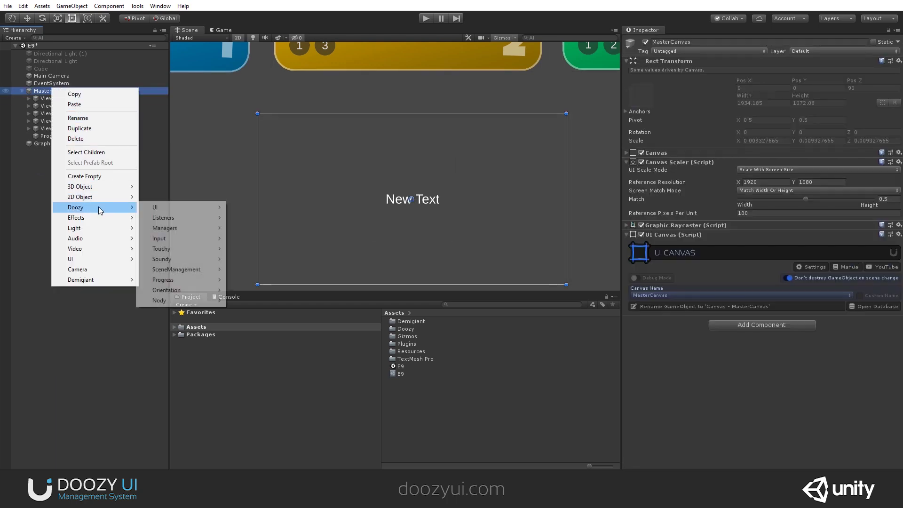
mouse_move(191, 280)
left_click(275, 291)
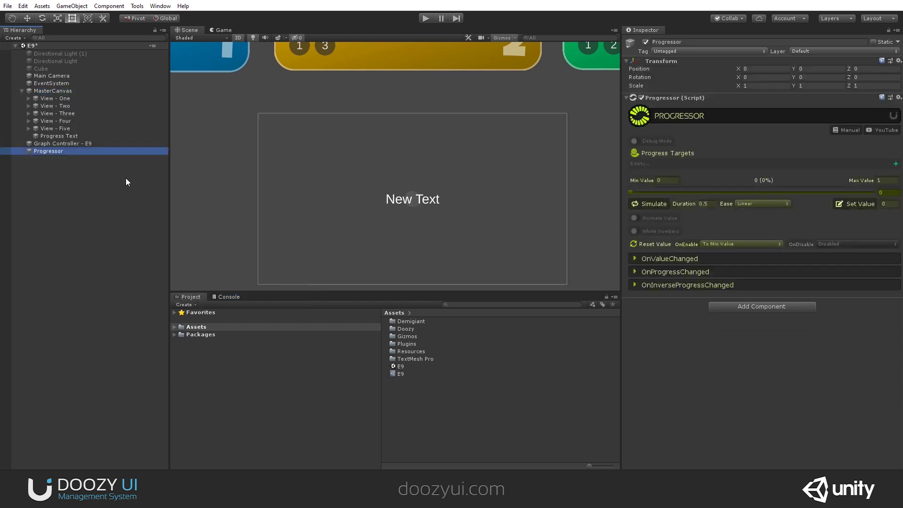
Add Progress Text as a progress target of the Progressor and preview a value of about 0.43
left_click(895, 163)
left_click_drag(60, 137, 656, 163)
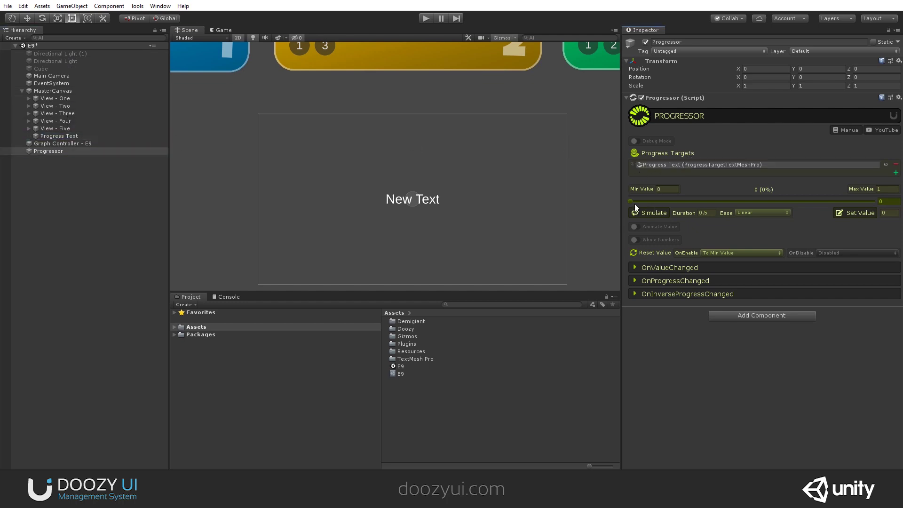
left_click_drag(634, 197, 746, 195)
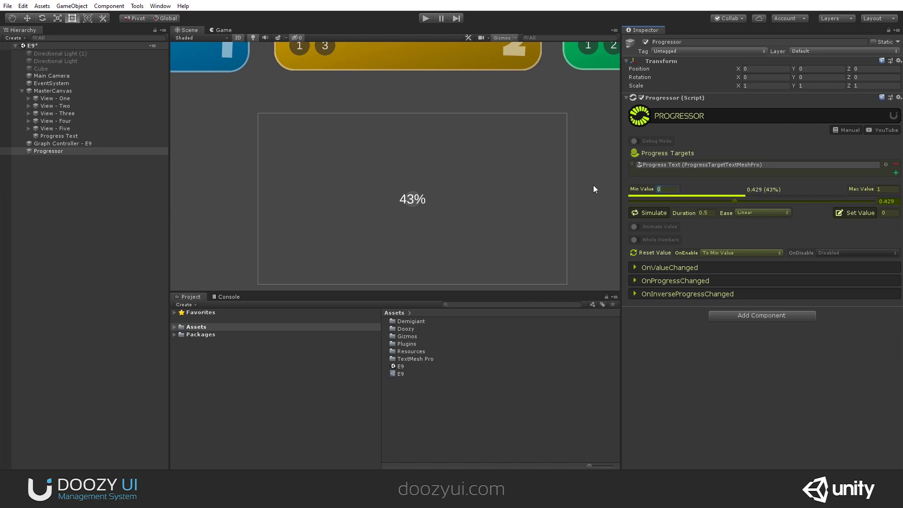
Set the Progressor's minimum value to -100 and maximum to 250, and preview values within that range
type("-100")
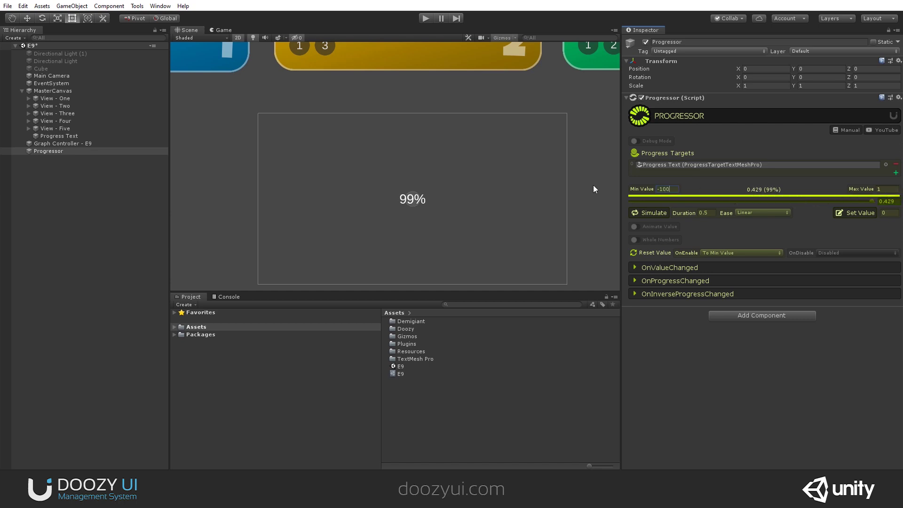
left_click(891, 189)
type("250")
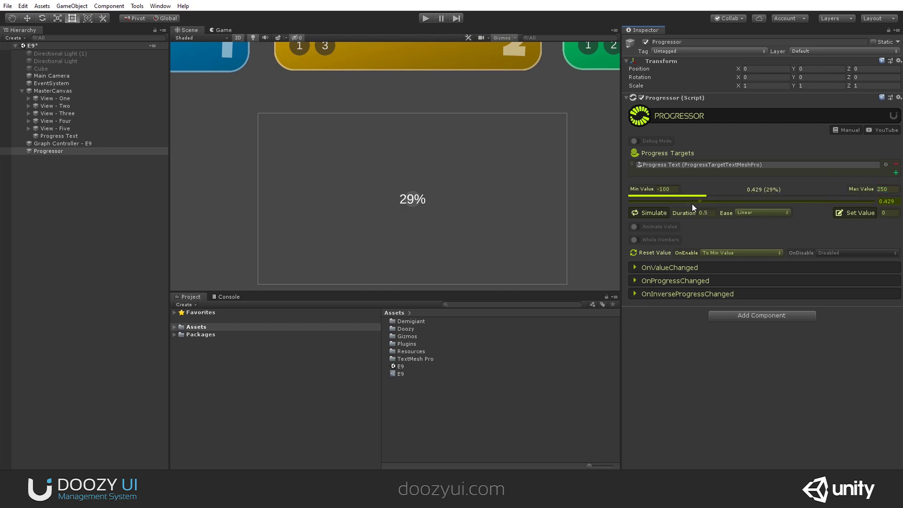
left_click_drag(692, 205, 725, 196)
scroll(408, 198, "up", 3)
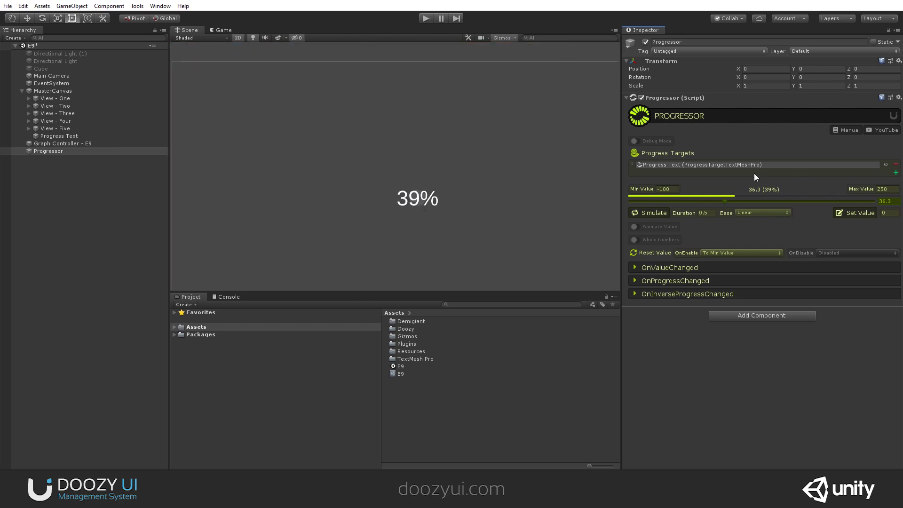
mouse_move(734, 199)
left_mouse_down()
mouse_move(639, 201)
mouse_move(830, 197)
mouse_move(750, 203)
left_mouse_up()
Turn off the multiplier and whole numbers on Progress Text's progress target
left_click(45, 136)
scroll(658, 263, "down", 5)
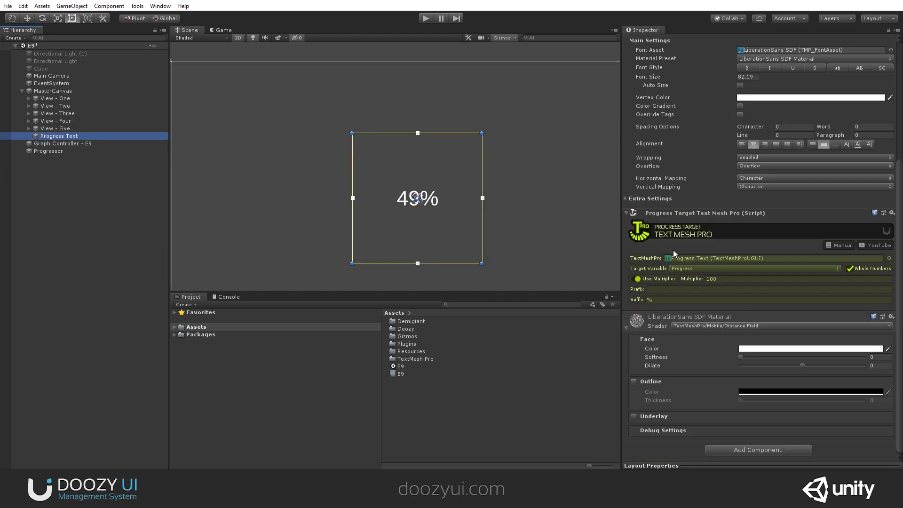
left_click(634, 278)
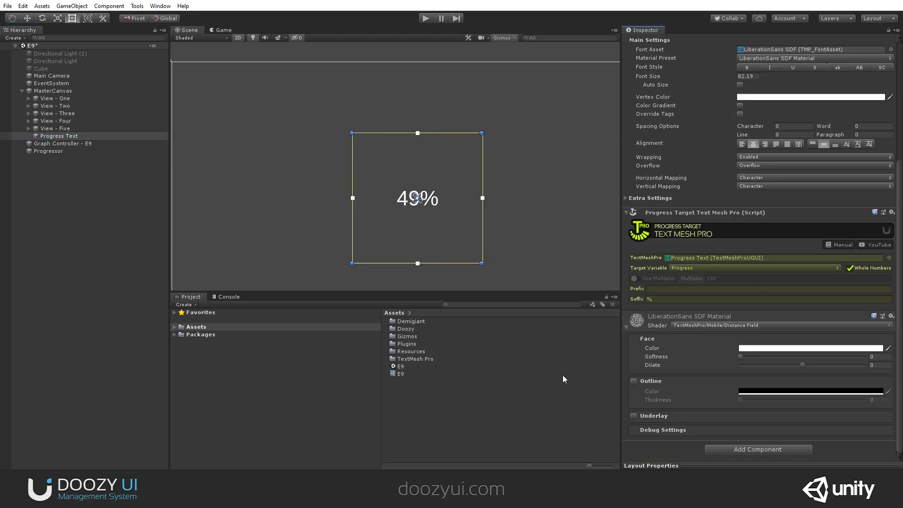
left_click(849, 269)
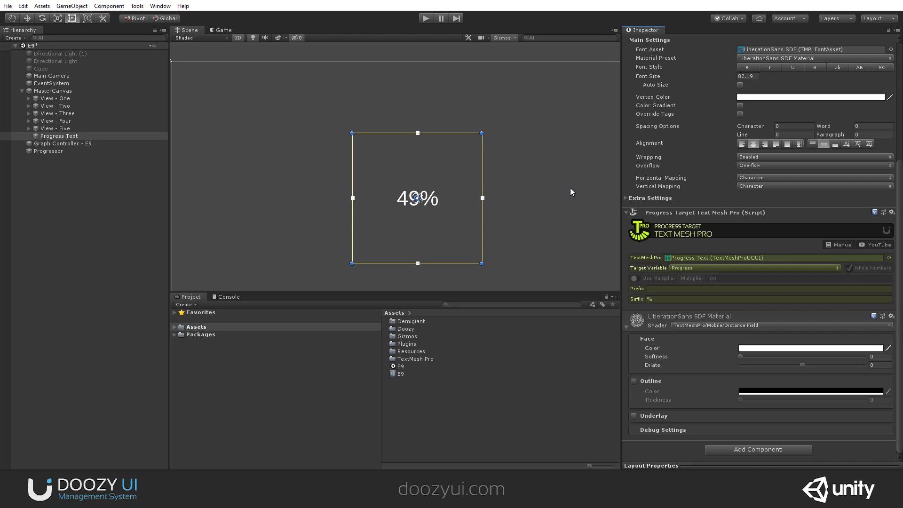
Set the progress target's variable to Value with an empty suffix, and preview the Progressor at about 100.4
left_click(681, 266)
left_click(678, 278)
left_click(661, 300)
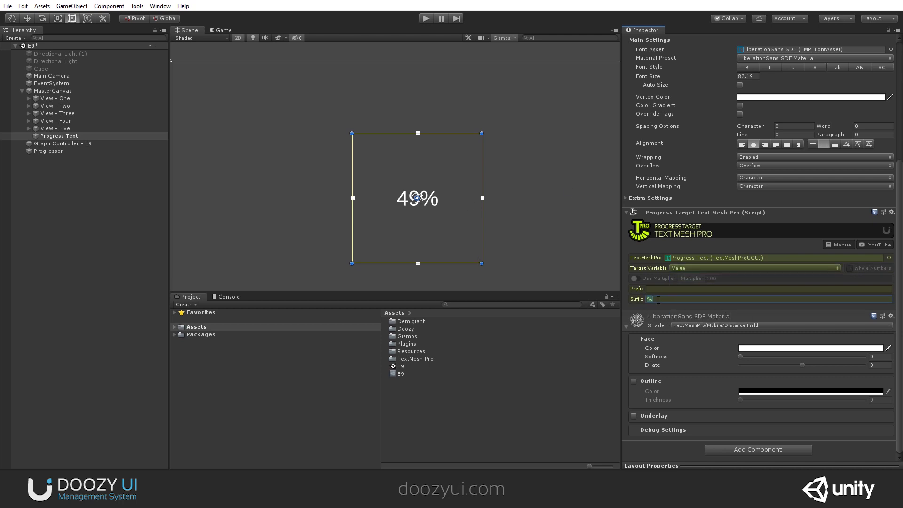
key("BackSpace")
left_click(45, 151)
left_click_drag(748, 199, 770, 208)
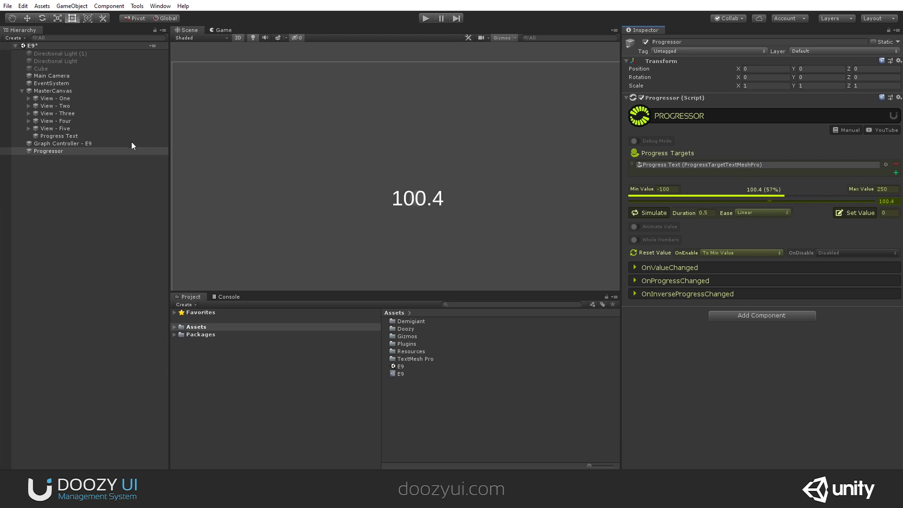
Enable whole numbers on Progress Text's progress target and preview the Progressor at about 63 and 104
left_click(95, 136)
scroll(854, 348, "down", 5)
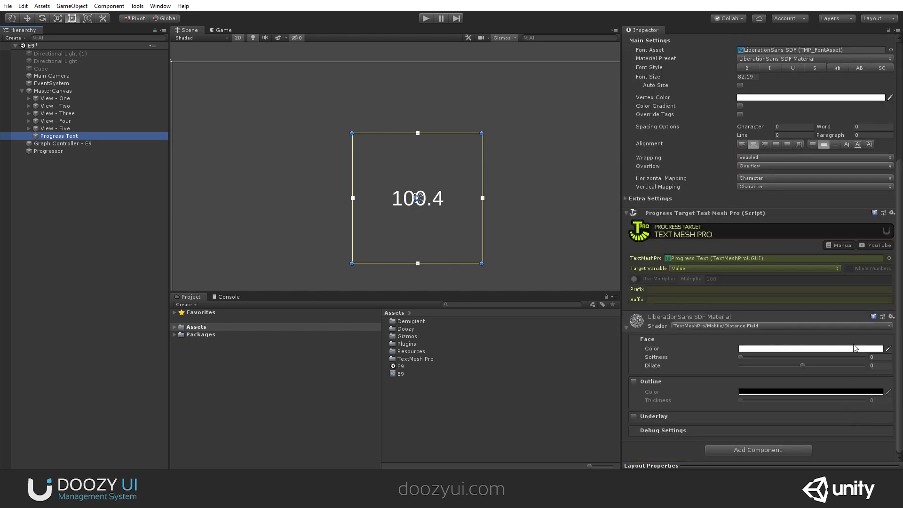
left_click(850, 269)
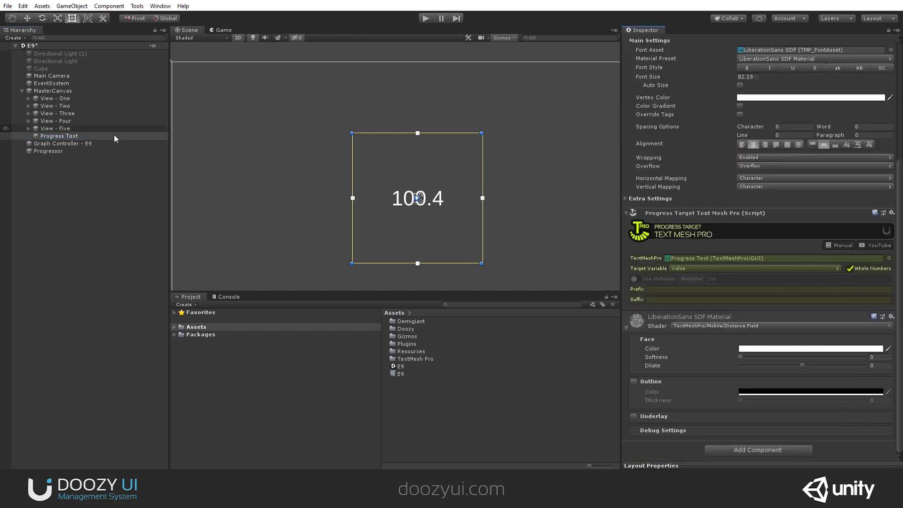
left_click(84, 151)
left_click_drag(777, 202, 745, 205)
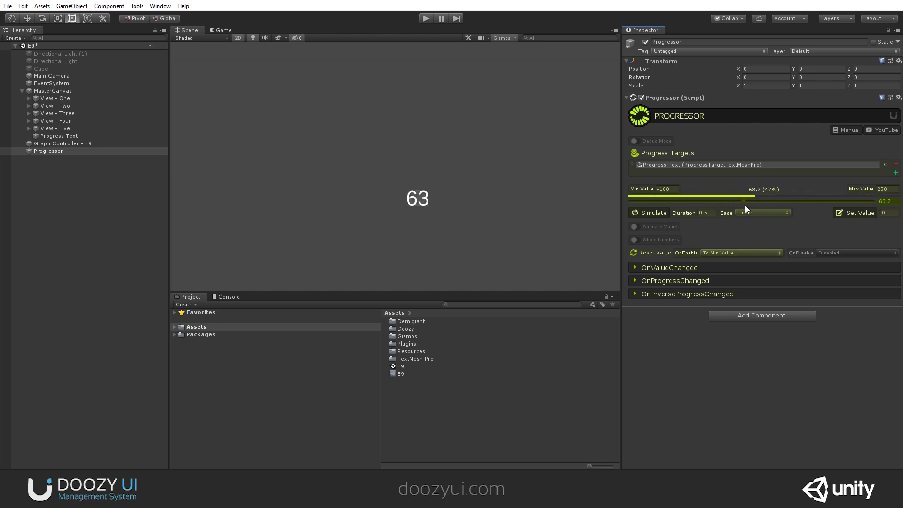
left_click_drag(800, 202, 774, 202)
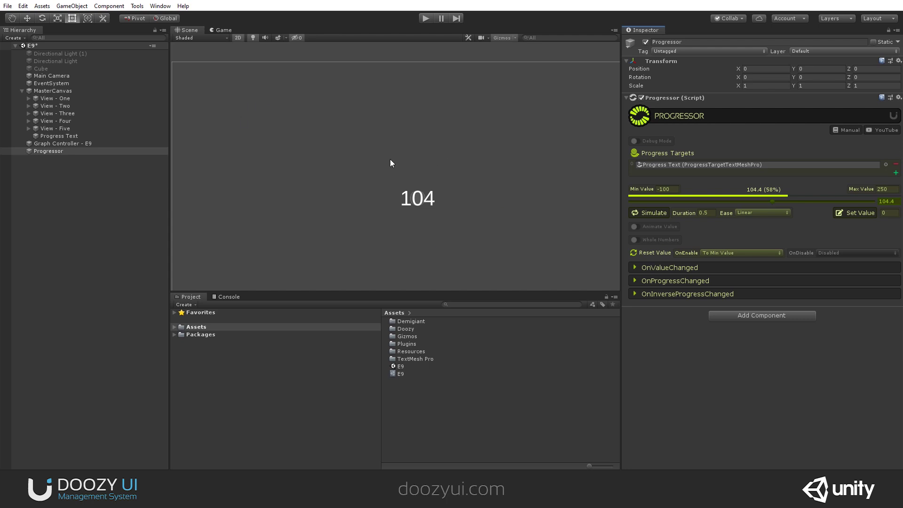
Create an empty child object under MasterCanvas and name it Progress Circle
left_click(47, 137)
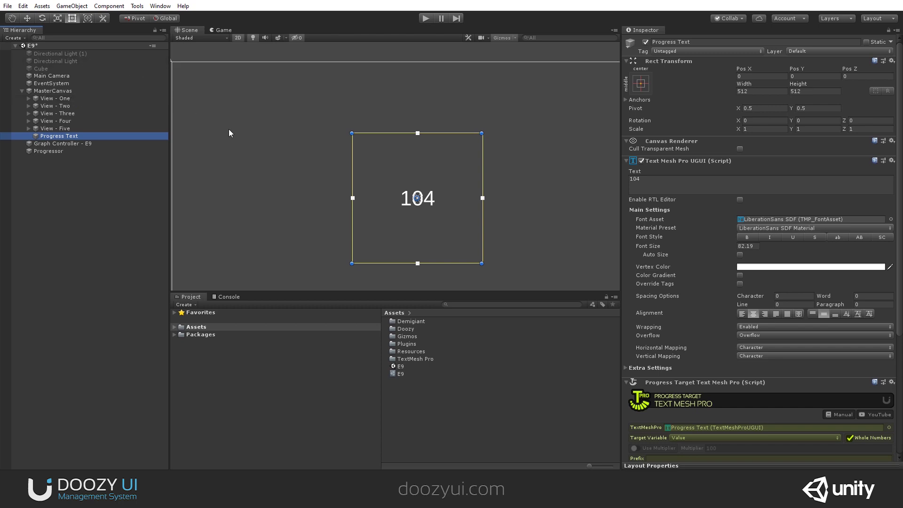
scroll(231, 137, "down", 3)
middle_click_drag(339, 182, 385, 217)
scroll(312, 194, "up", 2)
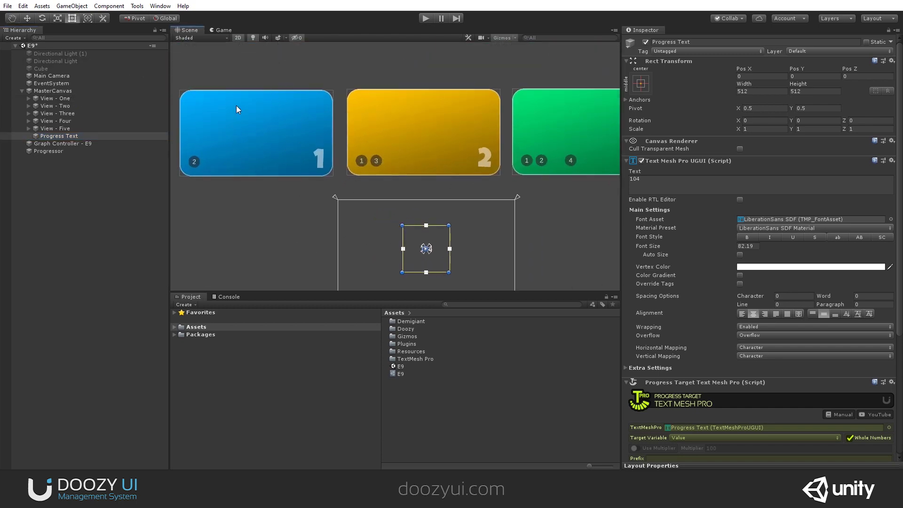
key("f")
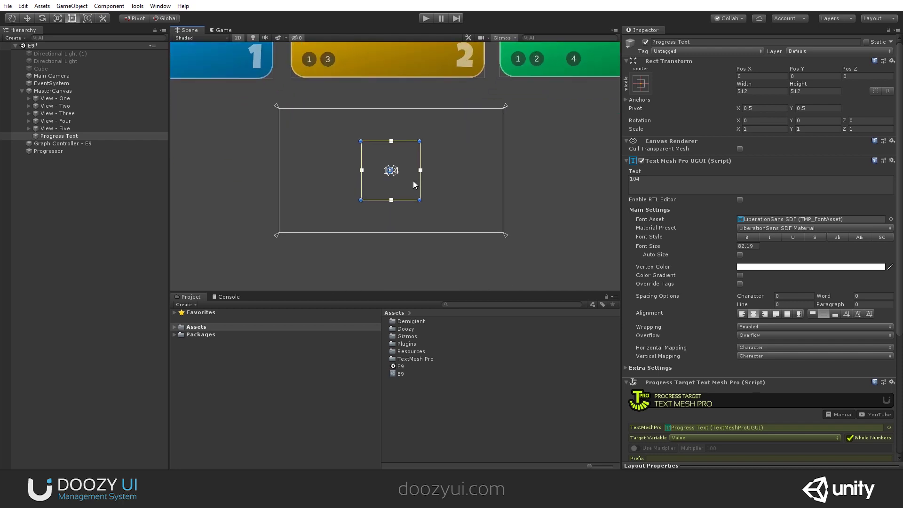
right_click(40, 92)
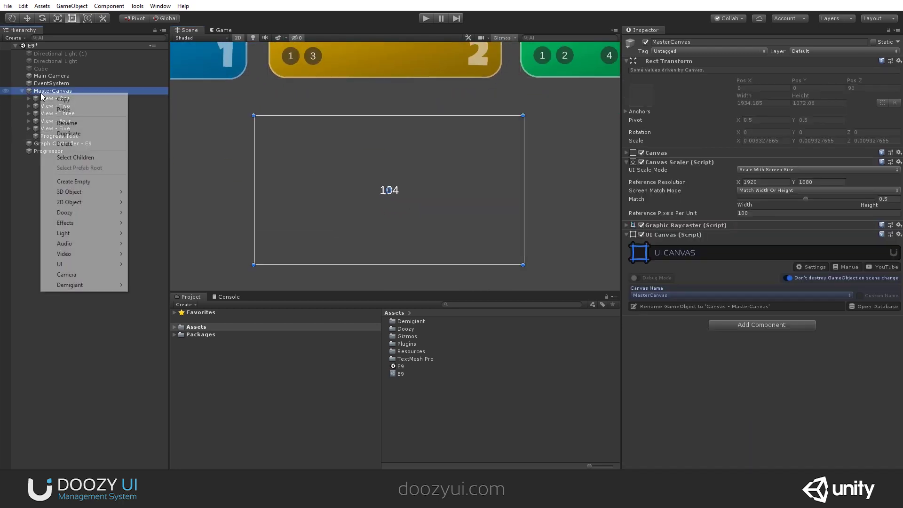
left_click(105, 182)
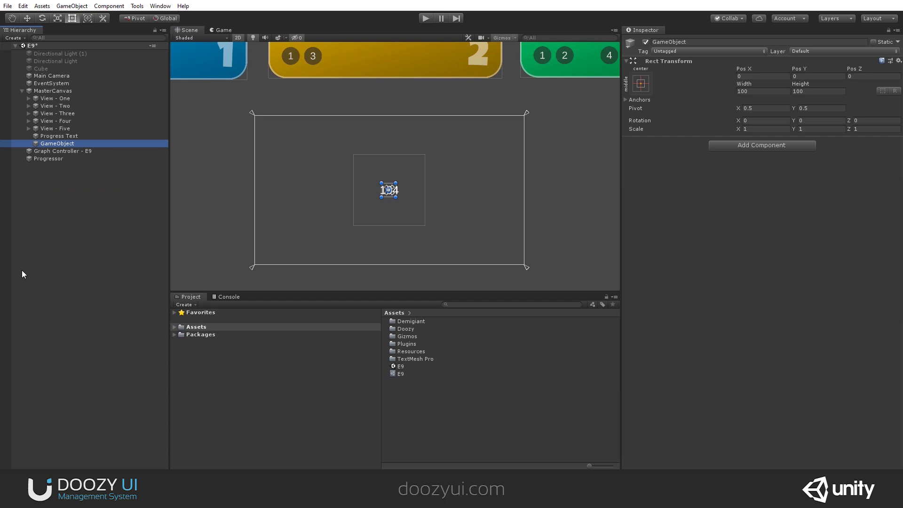
type("Progr")
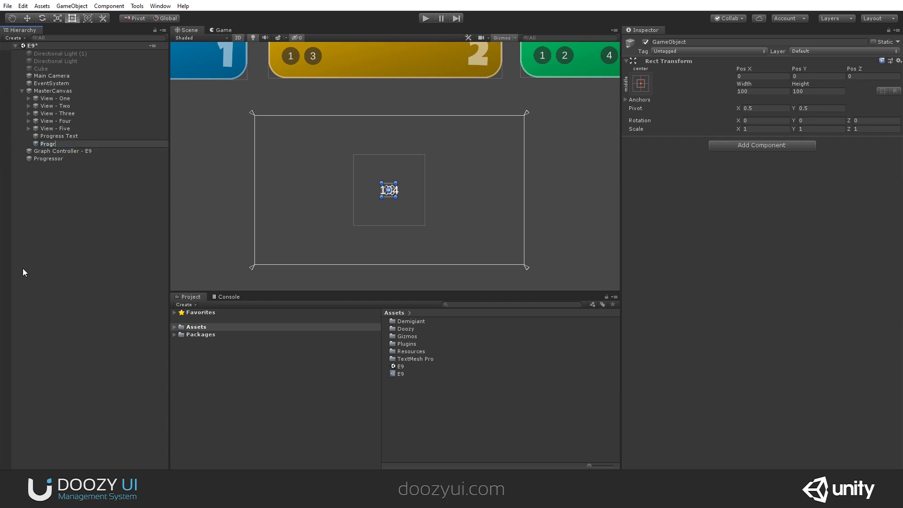
type("ess Circle")
key("Return")
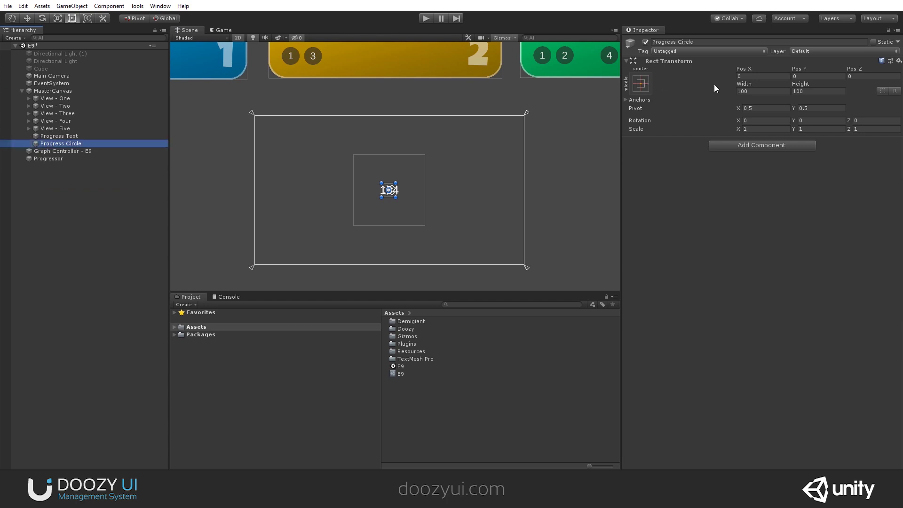
Set Progress Circle's width and height to 512
left_click(758, 91)
type("512")
key("Tab")
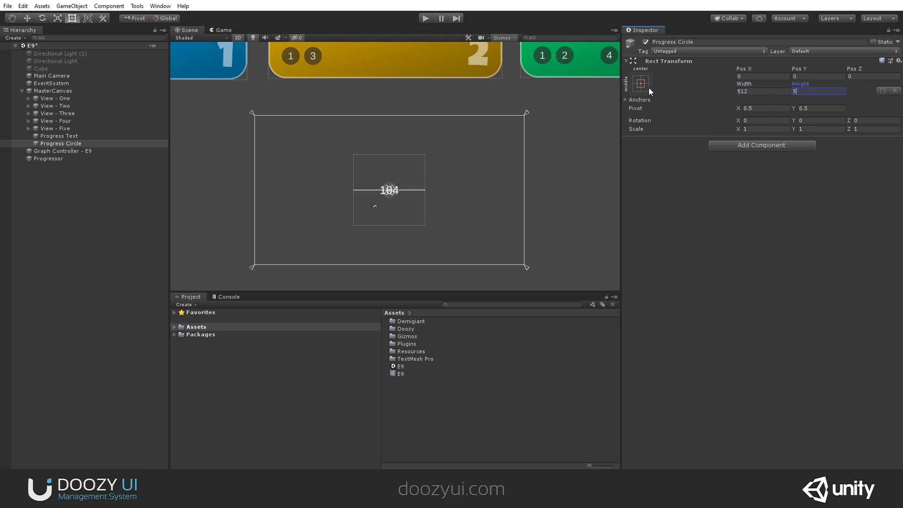
type("512")
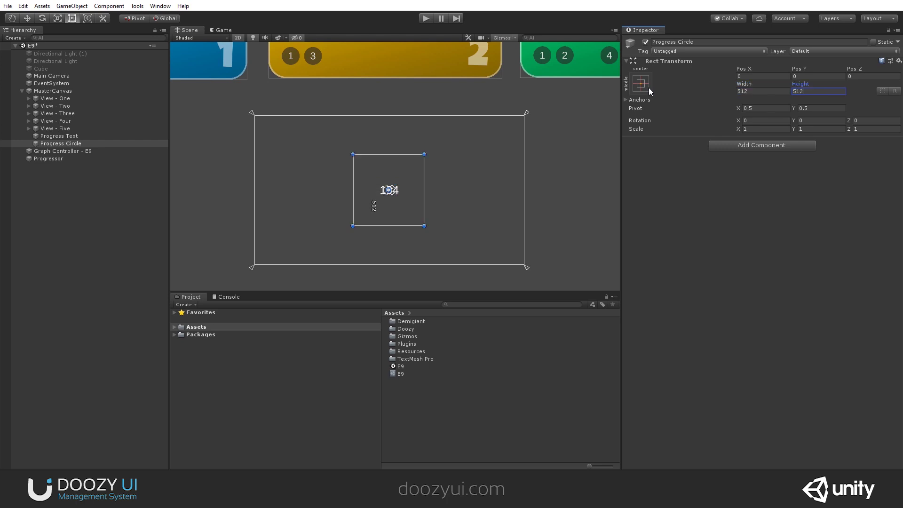
Delete the Progress Text and Progressor objects from the scene
left_click(49, 137)
left_click(50, 159, "ctrl")
left_click(67, 161)
key("Delete")
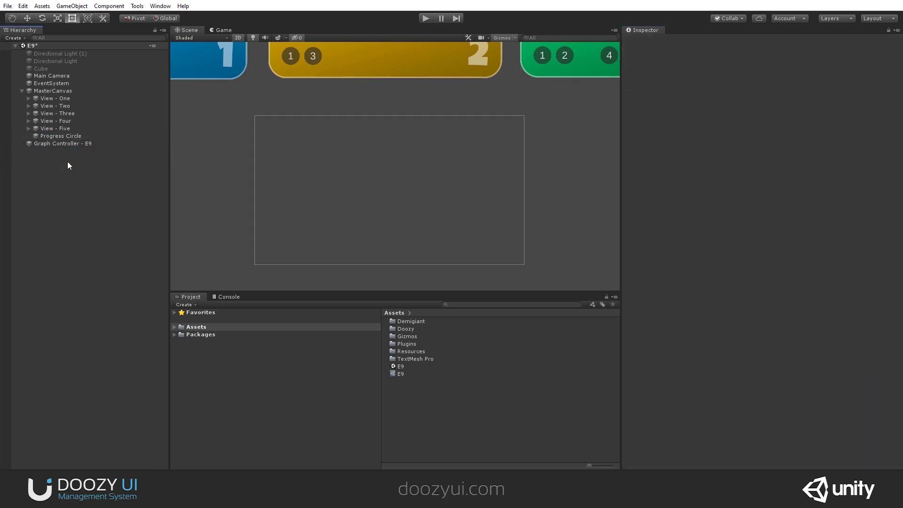
Add a UI image as a child of Progress Circle and name it Background
left_click(87, 137)
scroll(351, 212, "up", 4)
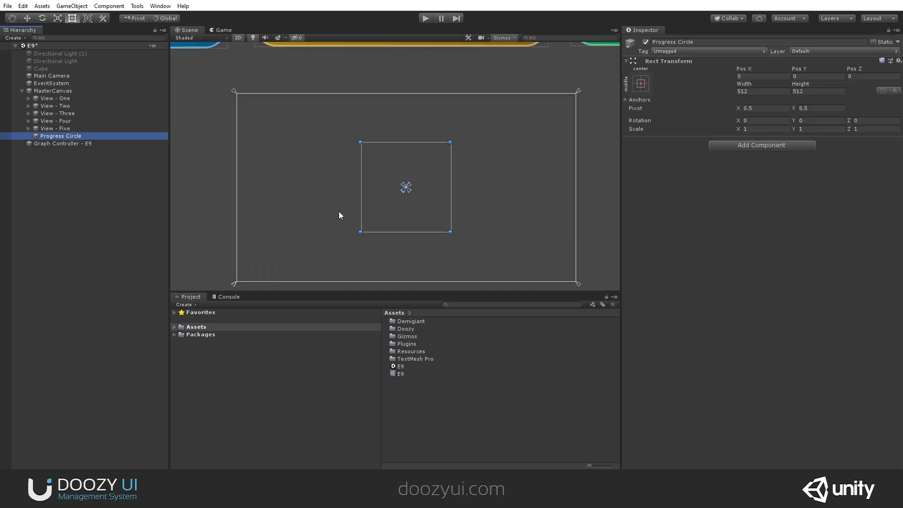
right_click(83, 139)
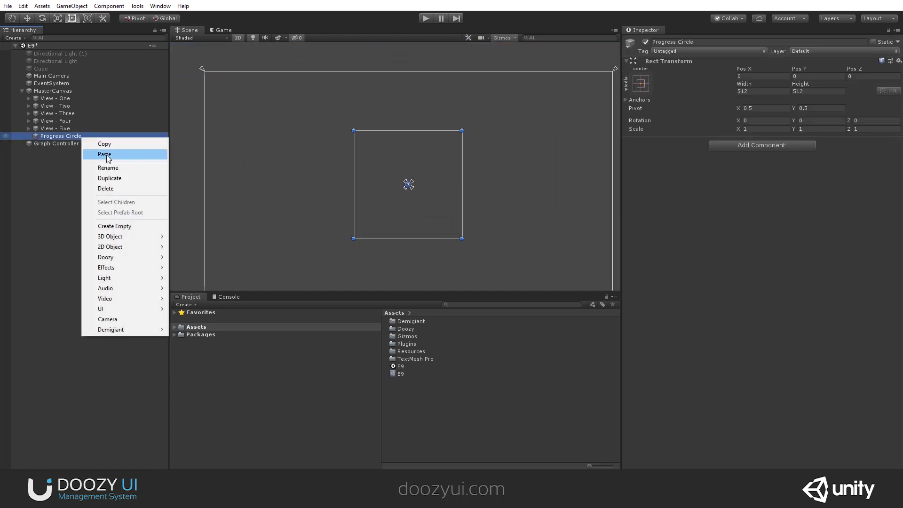
mouse_move(100, 311)
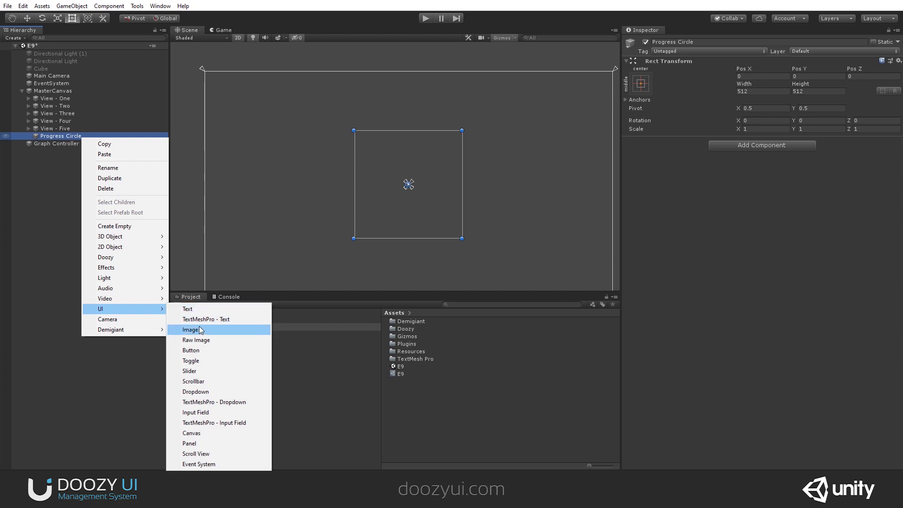
left_click(221, 329)
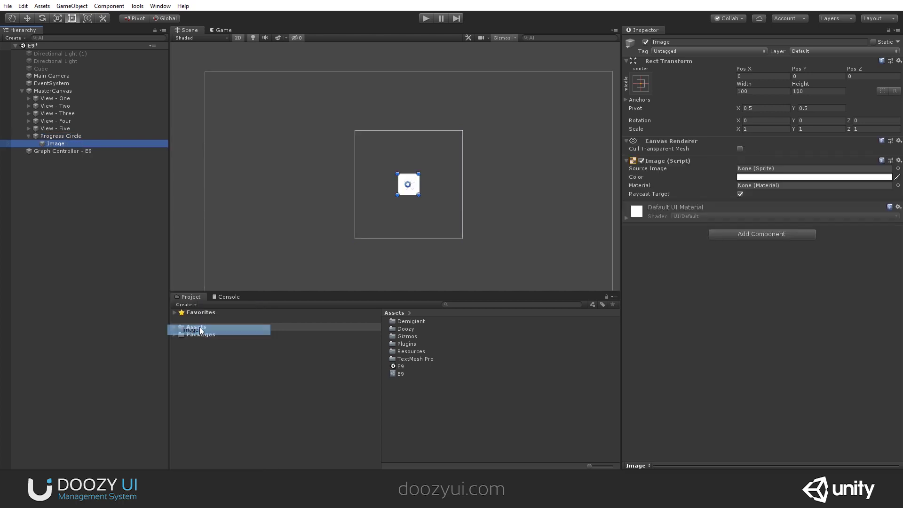
left_click(67, 146)
type("Background")
key("Return")
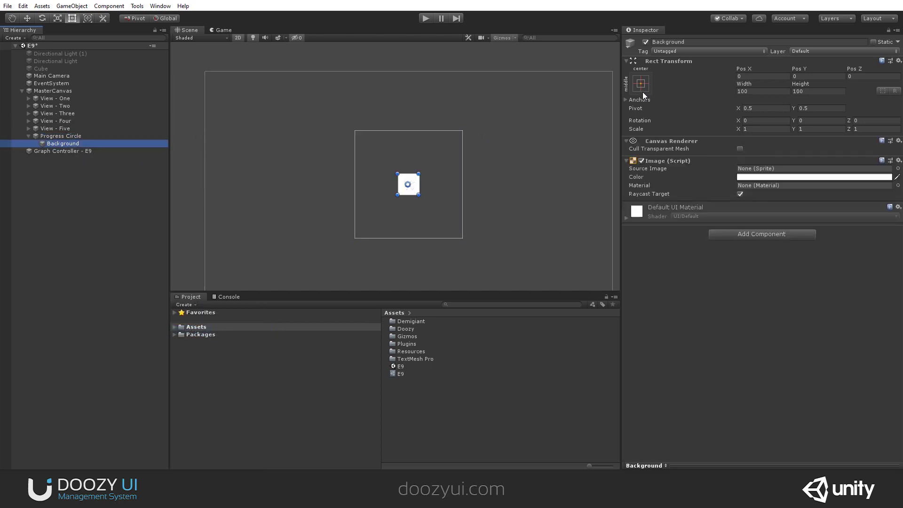
Stretch Background to fill Progress Circle and assign the CircleFull@1024px sprite as its source image
left_click(640, 84)
left_click(740, 223, "alt")
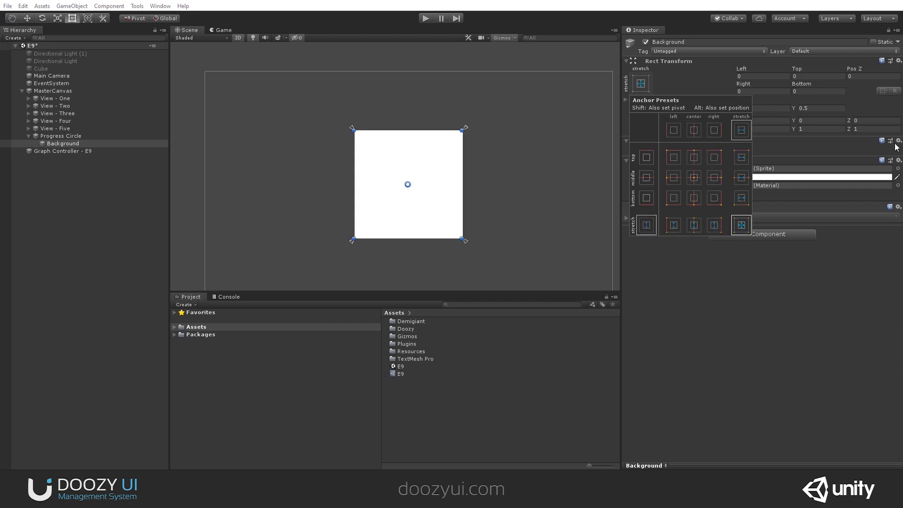
left_click(897, 168)
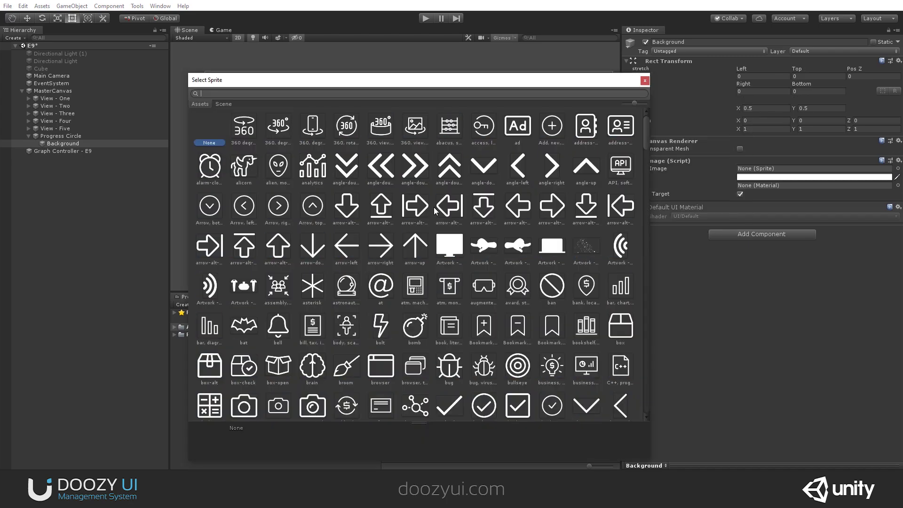
type("circle")
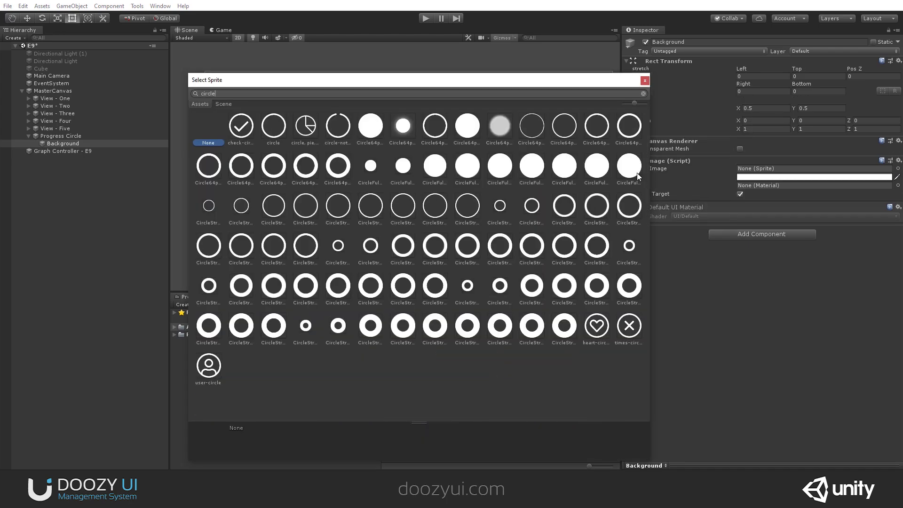
double_click(636, 173)
scroll(385, 187, "down", 2)
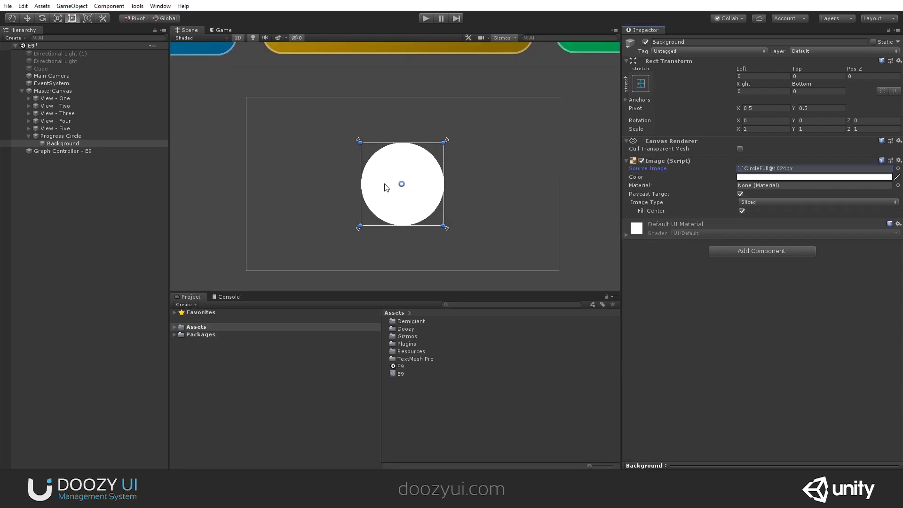
scroll(385, 187, "up", 2)
Set the Background image's color to black (000000)
left_click(765, 178)
left_click_drag(623, 250, 589, 278)
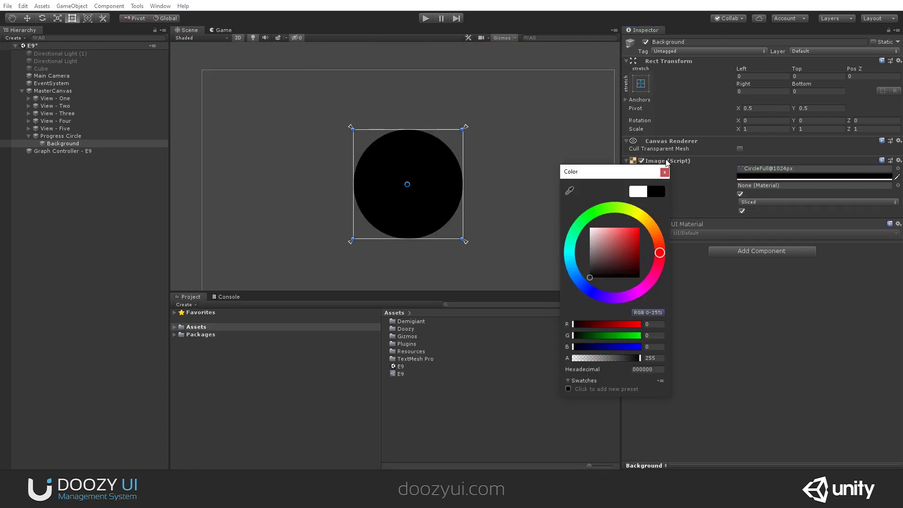
left_click(665, 172)
Duplicate Background within Progress Circle and rename the copy Fill
left_click(73, 144)
key("ctrl+d")
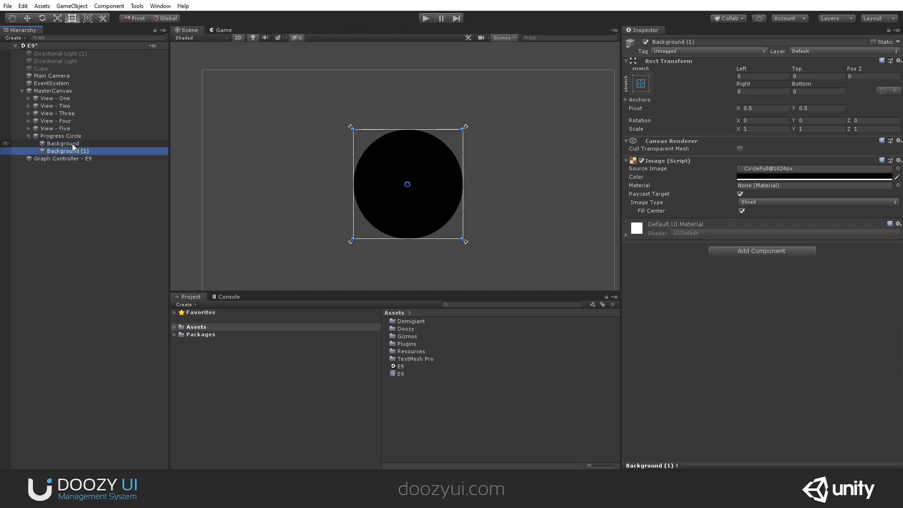
left_click(75, 151)
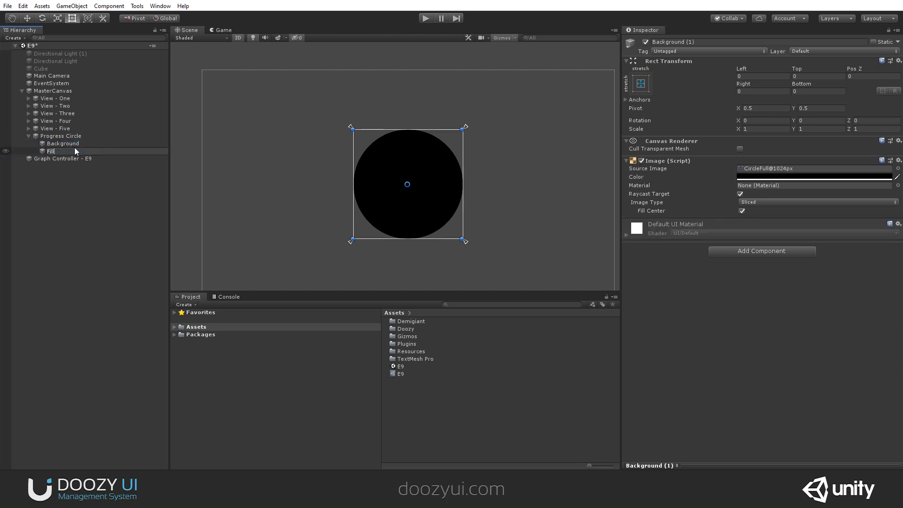
key("Return")
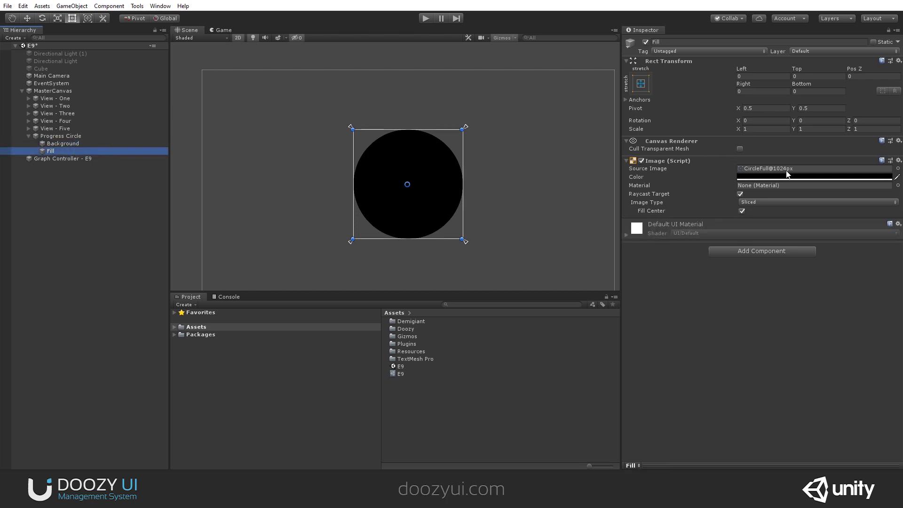
Change Fill's image type to Filled and set its fill amount to about 0.16
left_click(776, 202)
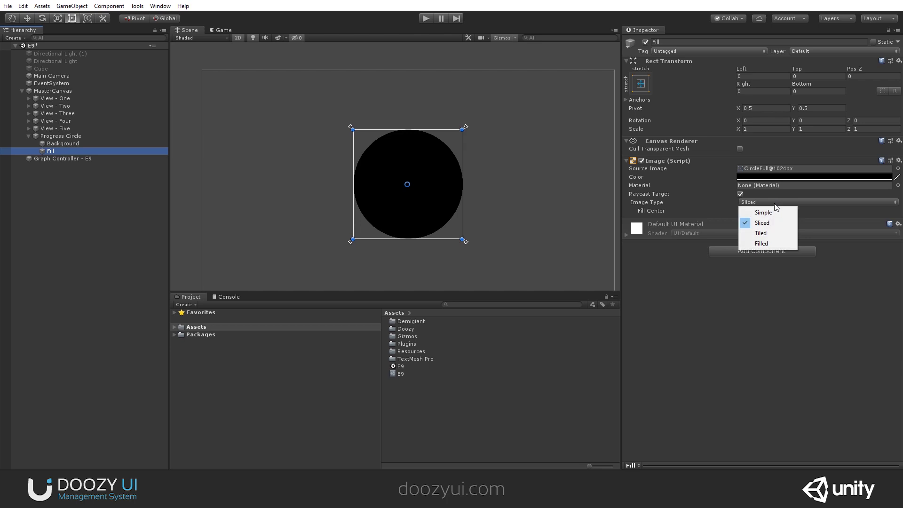
left_click(755, 243)
left_click(760, 228)
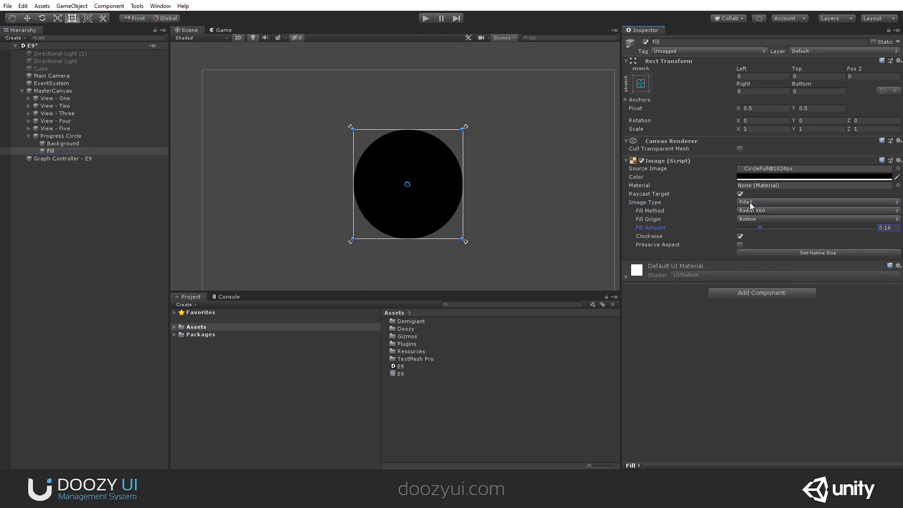
Set the Fill image's color to blue (006AB7)
left_click(748, 178)
left_click_drag(612, 251, 639, 242)
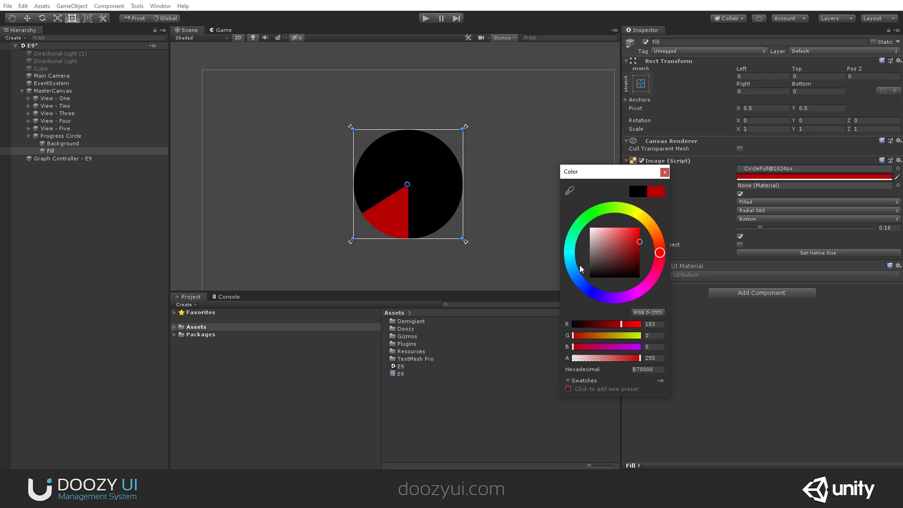
left_click(570, 273)
left_click_drag(569, 273, 586, 271)
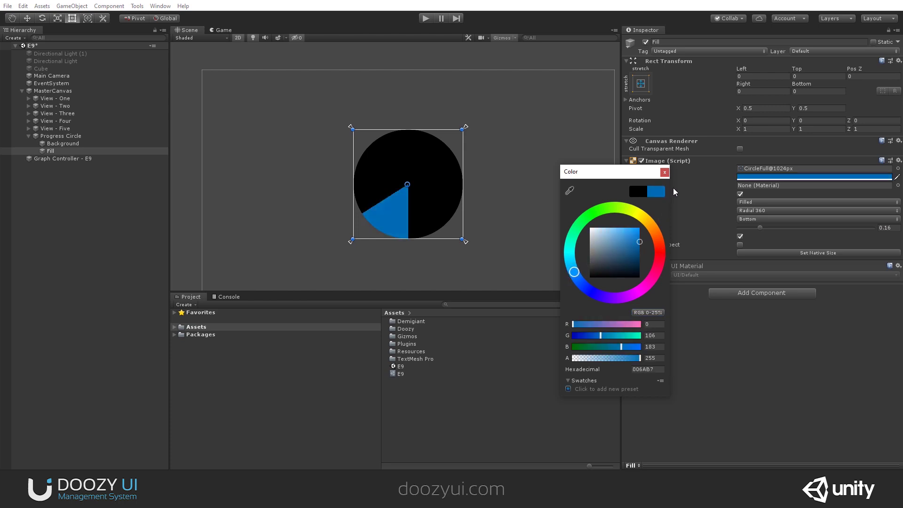
Set Fill's fill amount to 1 and add a Progress Target Image component to it
left_click_drag(757, 228, 878, 230)
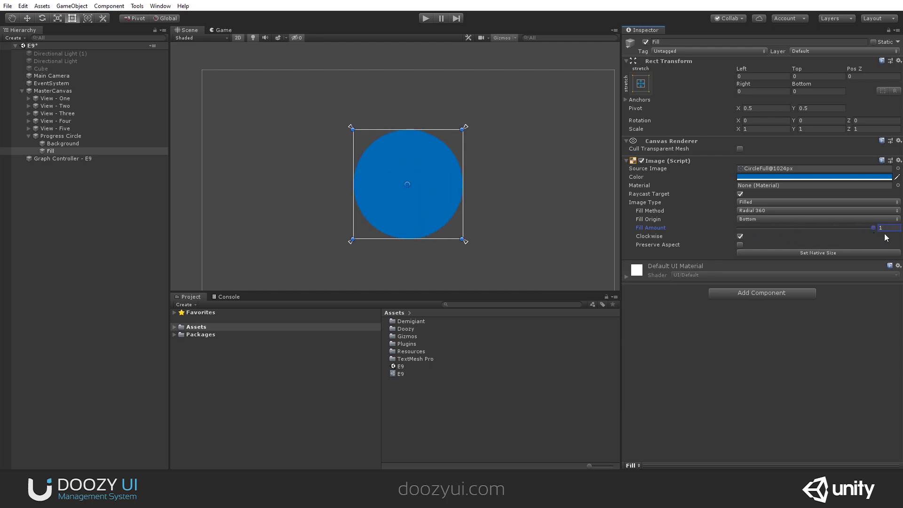
left_click(761, 294)
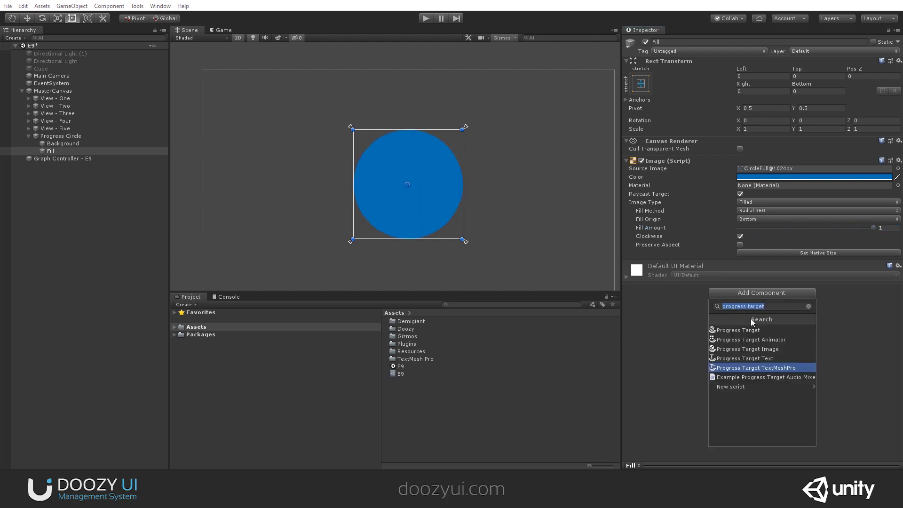
left_click(753, 349)
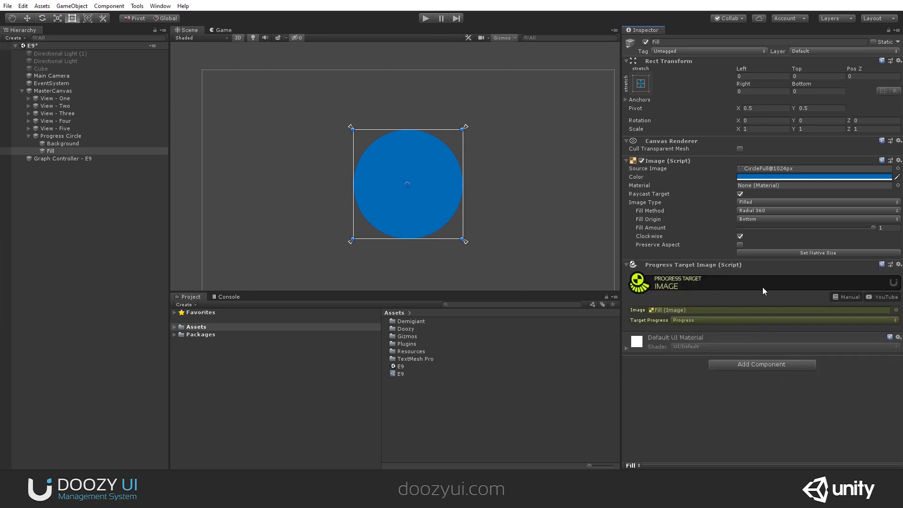
Add a TextMeshPro text object as a child of Progress Circle
left_click(61, 136)
right_click(62, 137)
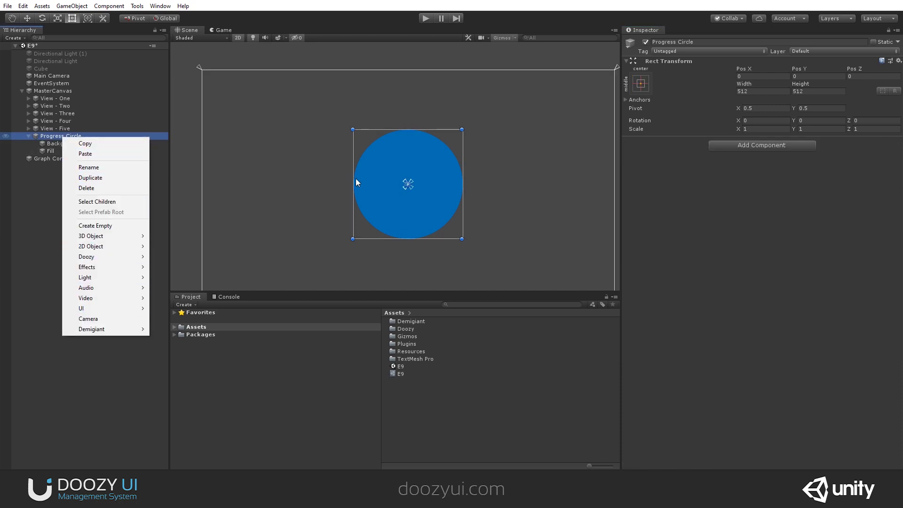
mouse_move(96, 312)
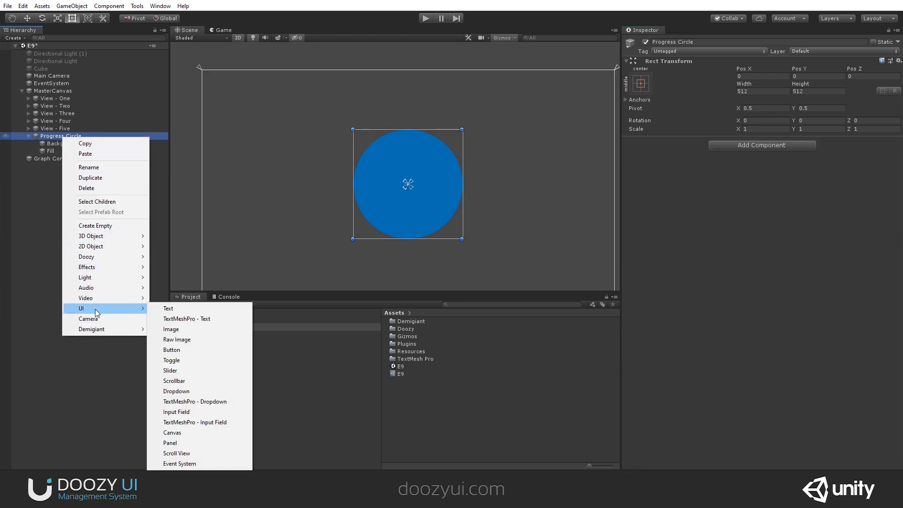
left_click(197, 319)
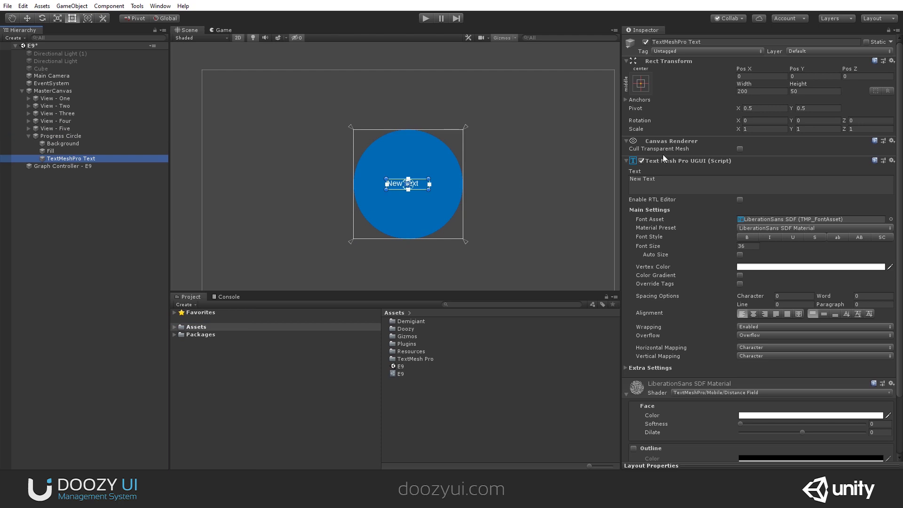
Stretch the TextMeshPro text to fill Progress Circle, center it horizontally and vertically, and set its font size to 65.8
left_click(640, 84)
left_click(741, 225, "alt")
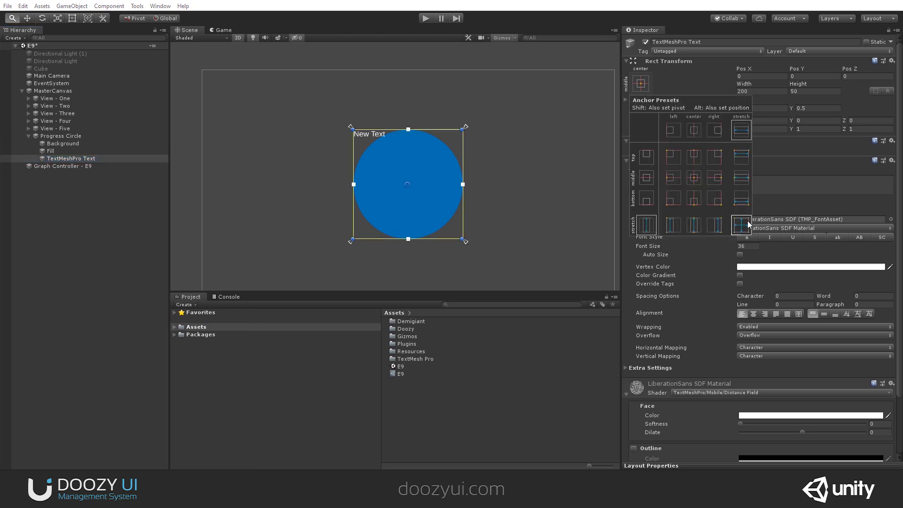
left_click(753, 314)
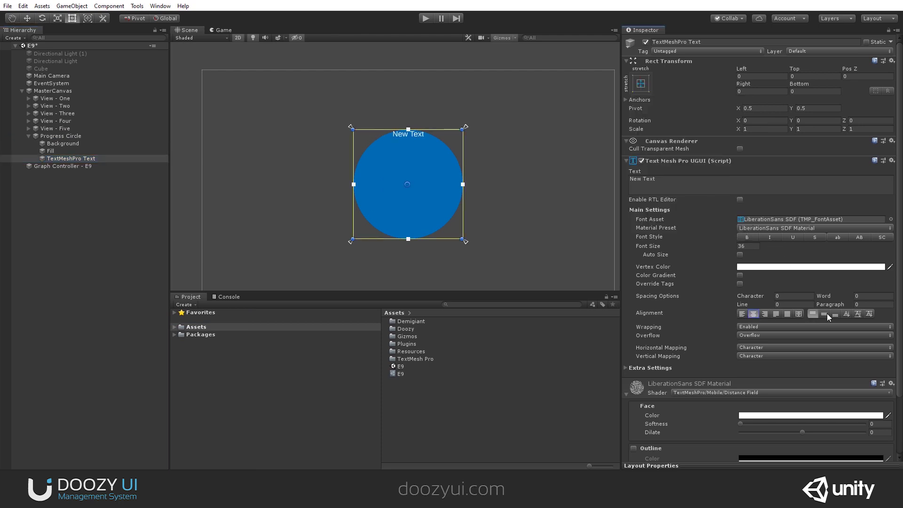
left_click(824, 313)
left_click_drag(732, 248, 812, 250)
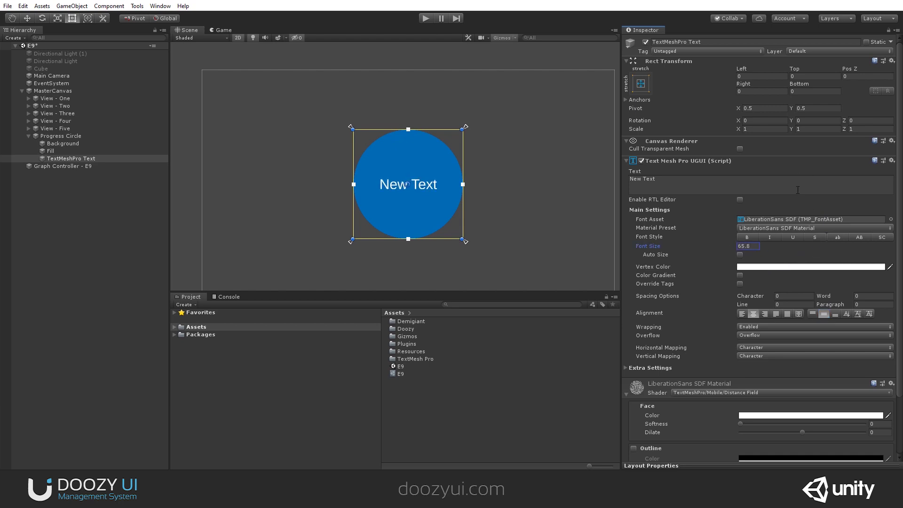
Add a Progress Target TextMeshPro component to the TextMeshPro Text object
scroll(706, 398, "down", 3)
left_click(746, 449)
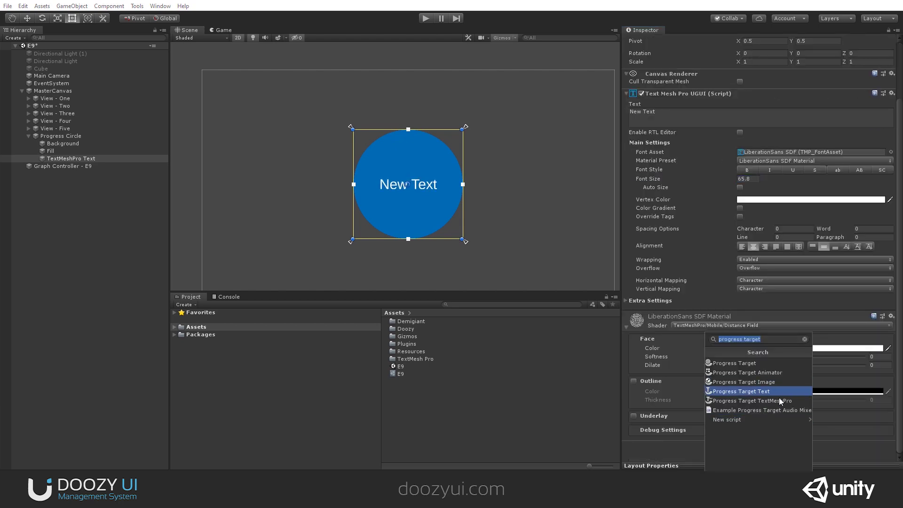
left_click(754, 396)
scroll(715, 368, "down", 5)
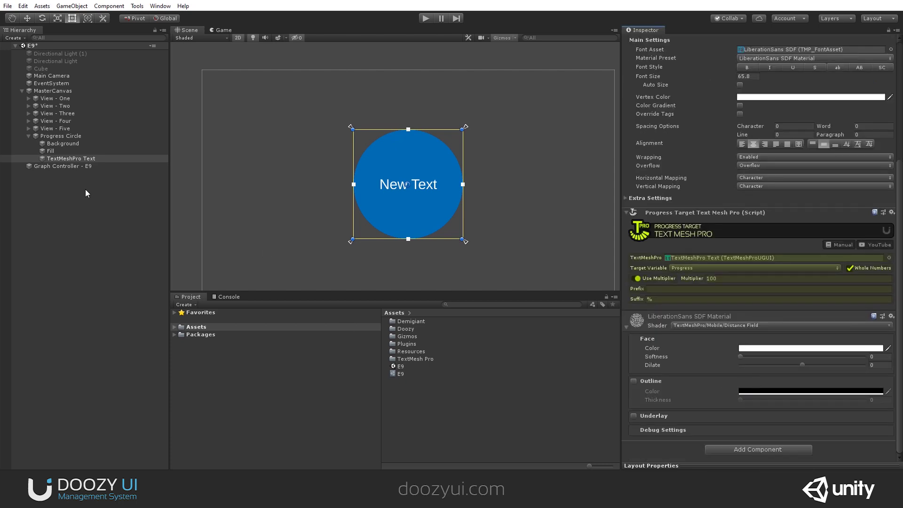
Add a Progressor component to the Progress Circle object
left_click(69, 136)
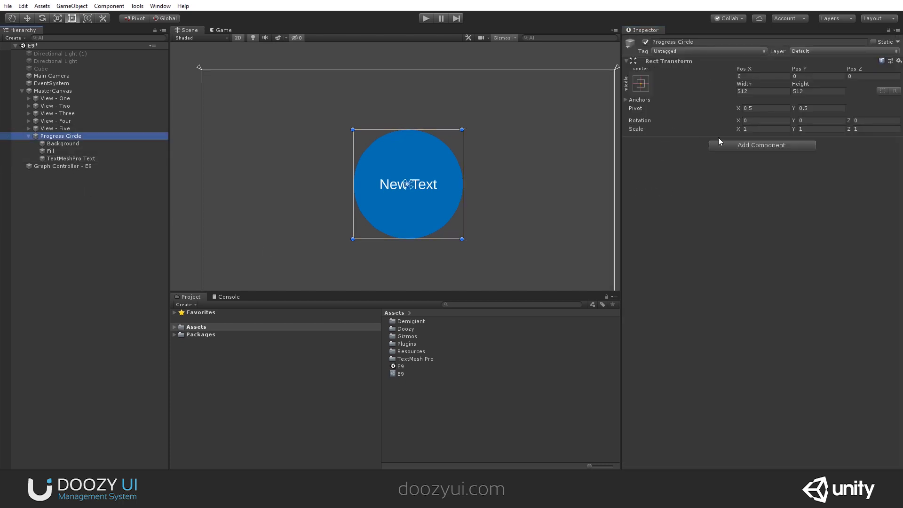
left_click(737, 145)
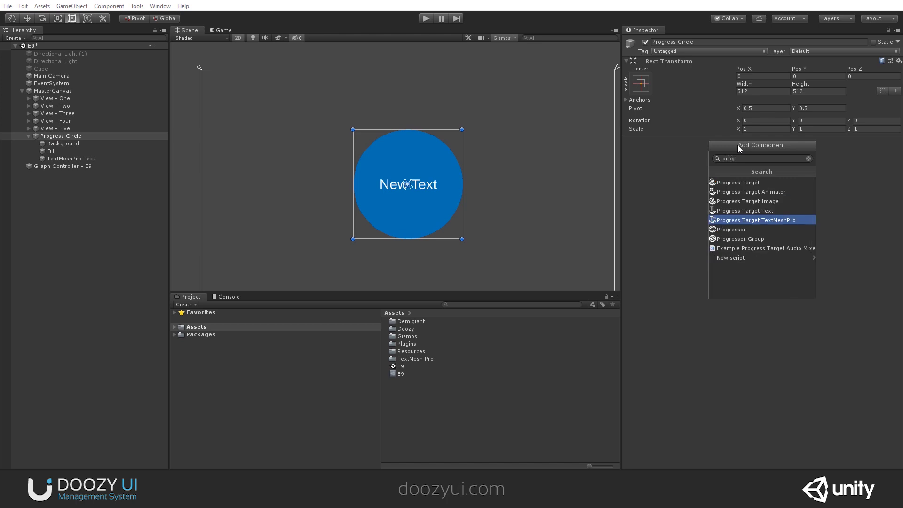
type("ressor")
key("Down")
key("Return")
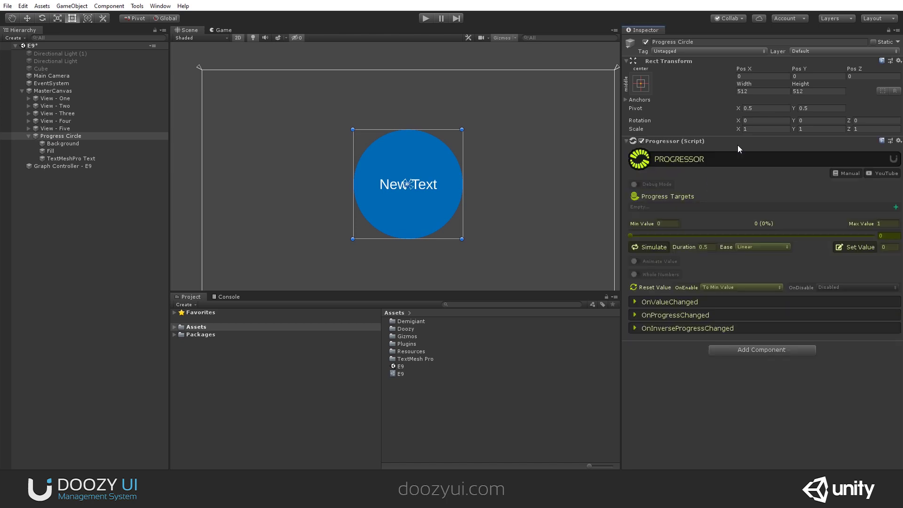
Assign Fill and TextMeshPro Text as the Progressor's two progress targets and raise its value to 1
left_click(896, 208)
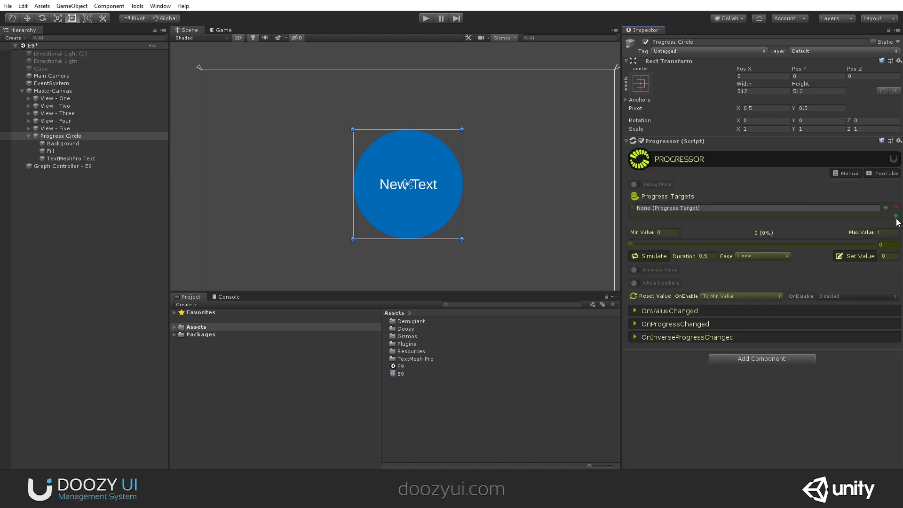
left_click(896, 216)
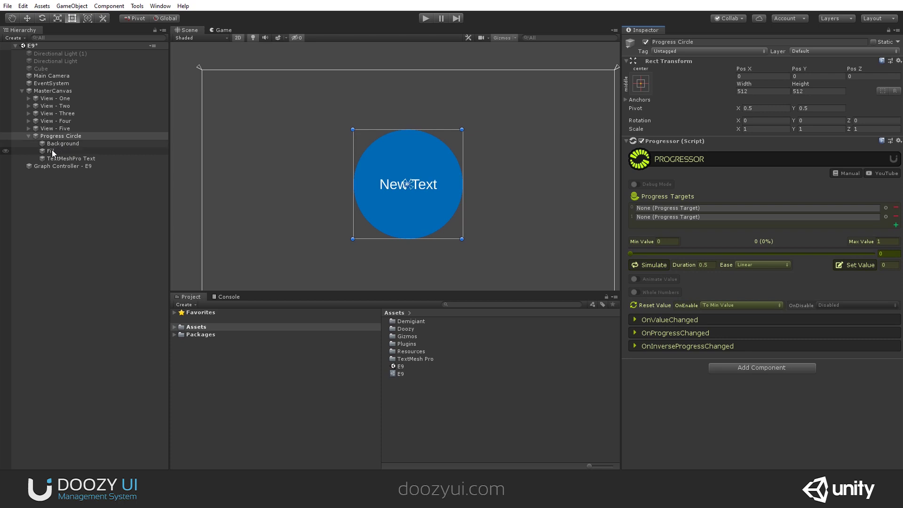
left_click_drag(53, 151, 673, 208)
left_click_drag(68, 159, 692, 217)
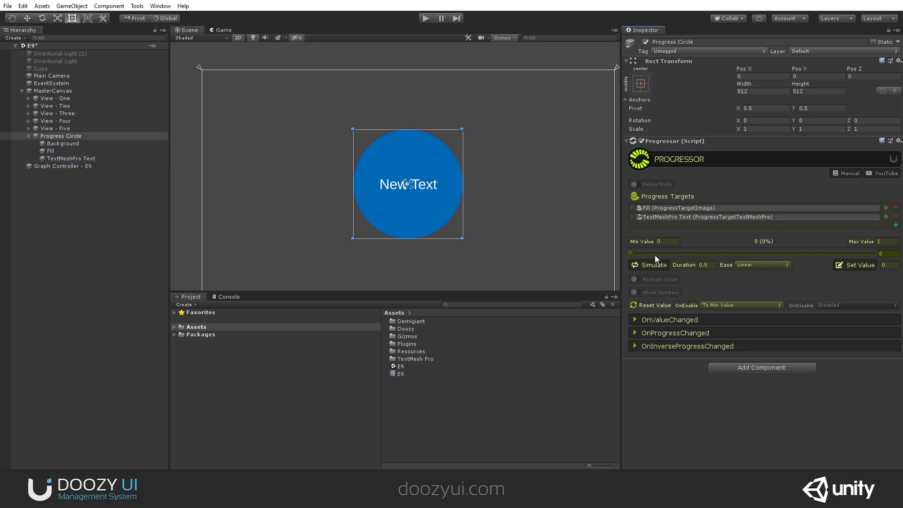
left_click_drag(654, 255, 885, 255)
Assign Progress Circle as the Show Progressor of View - One's UI View
left_click(155, 99)
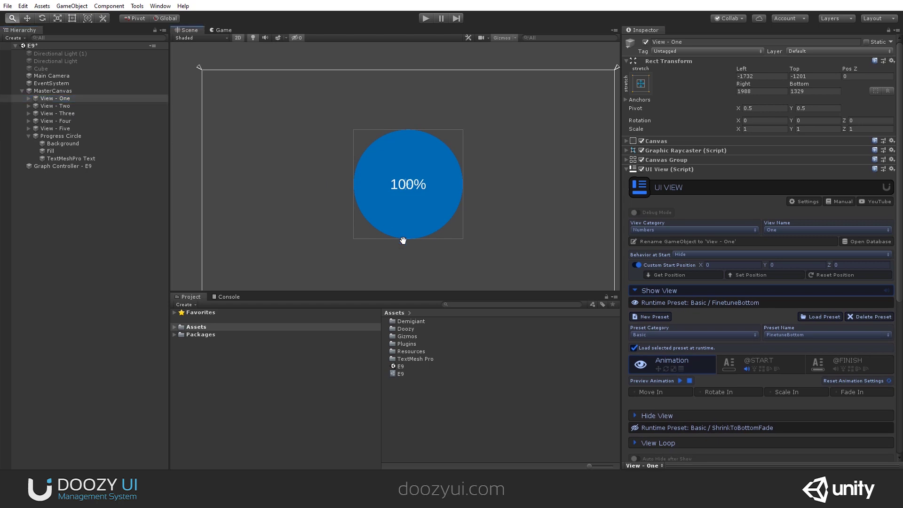
scroll(413, 227, "down", 5)
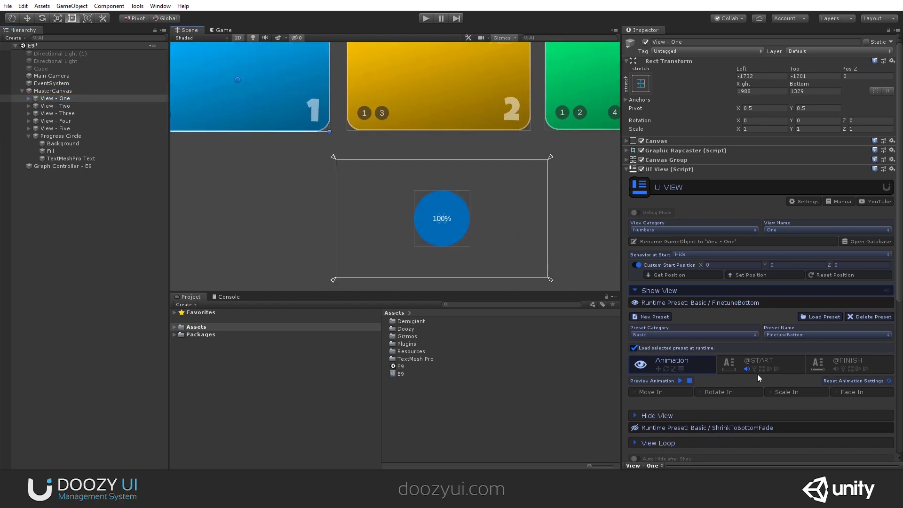
scroll(757, 374, "down", 5)
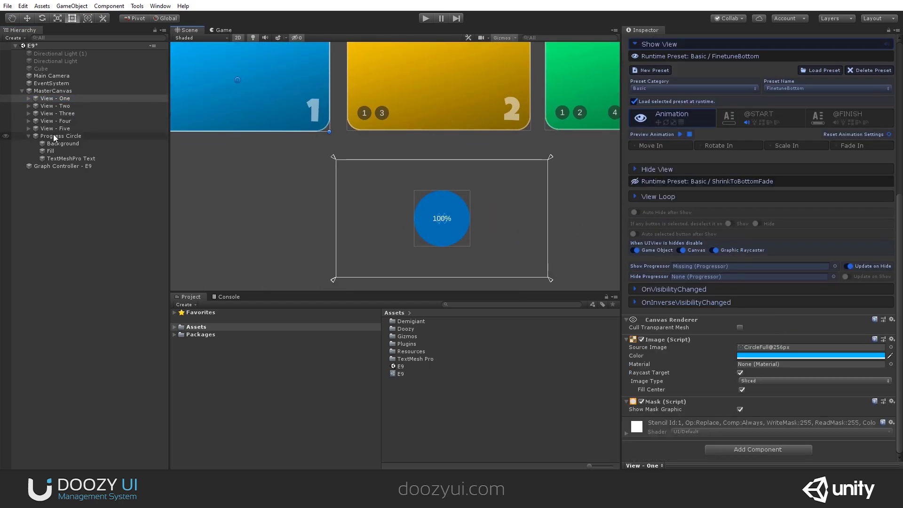
left_click_drag(53, 136, 727, 267)
Run the scene with the Game view maximized and switch between views 1 and 2 to check the circle's progress
key("ctrl+p")
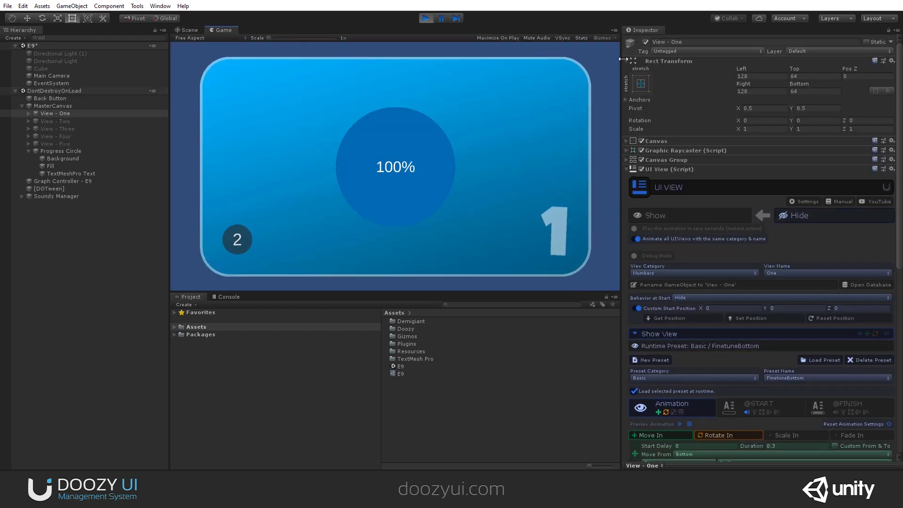
left_click(615, 30)
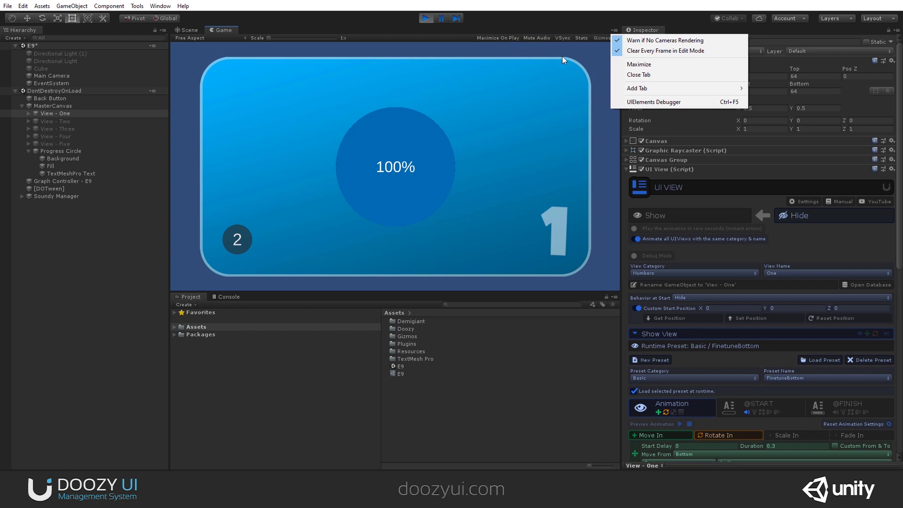
left_click(636, 64)
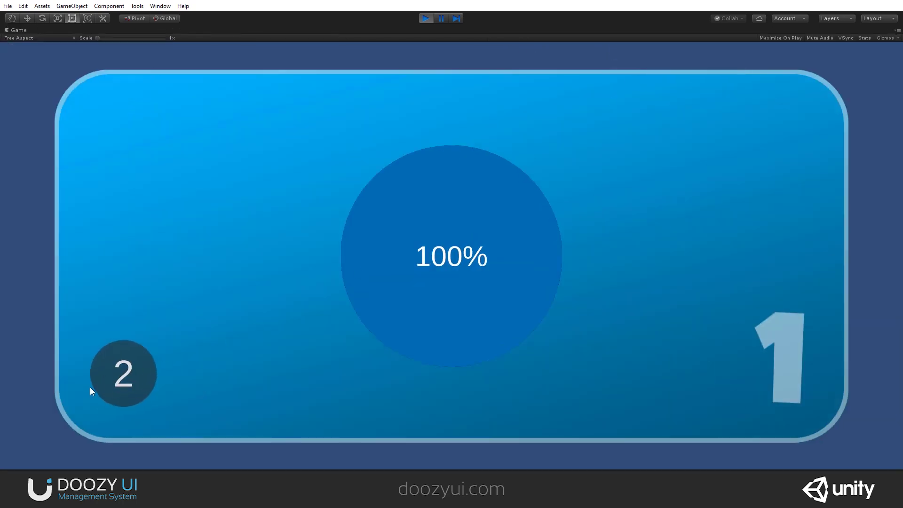
left_click(113, 369)
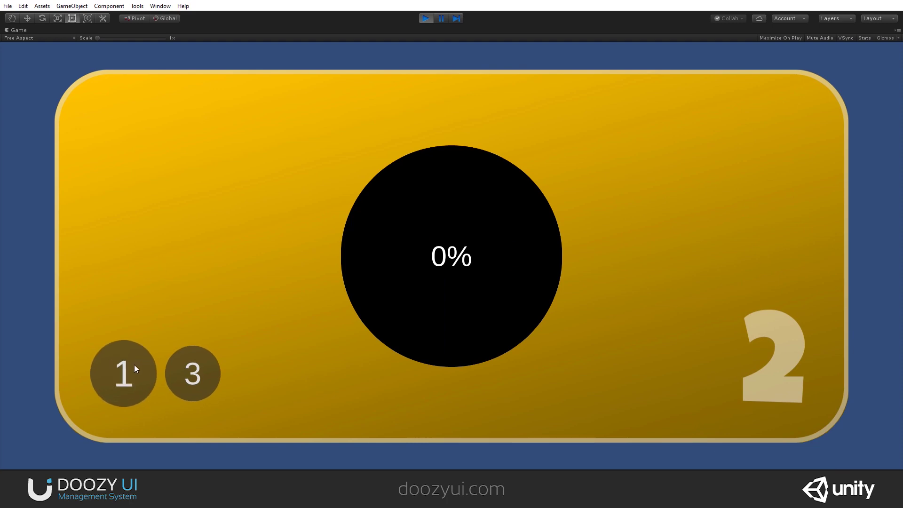
left_click(134, 365)
left_click(131, 351)
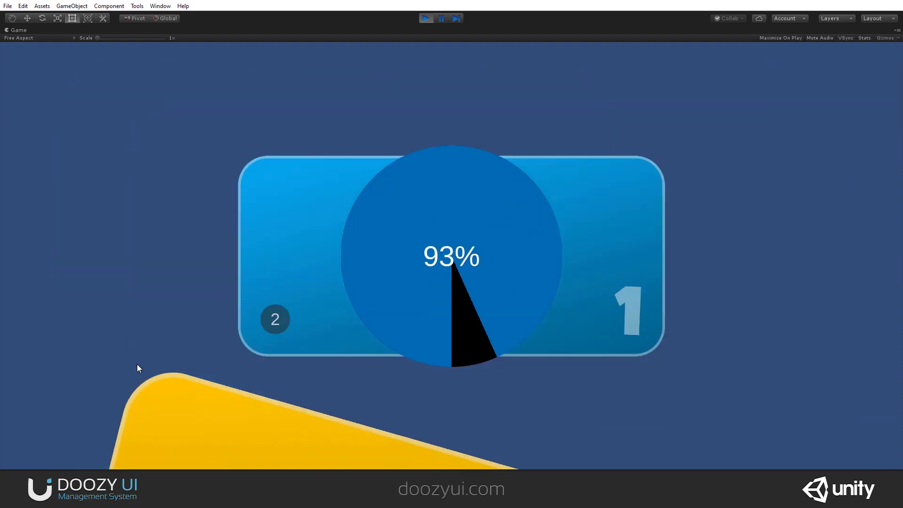
left_click(134, 374)
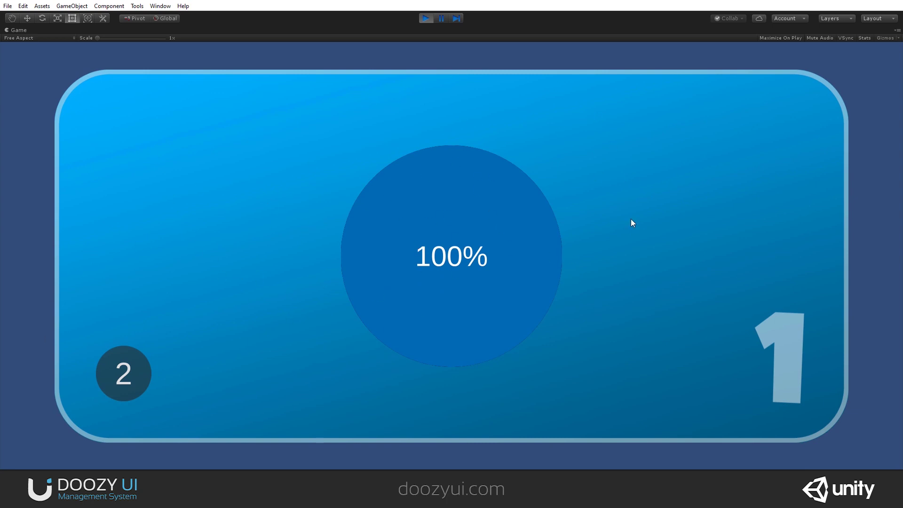
Restore the Game view's size and set the Move In duration of View - One's show animation to 5 during play
left_click(897, 30)
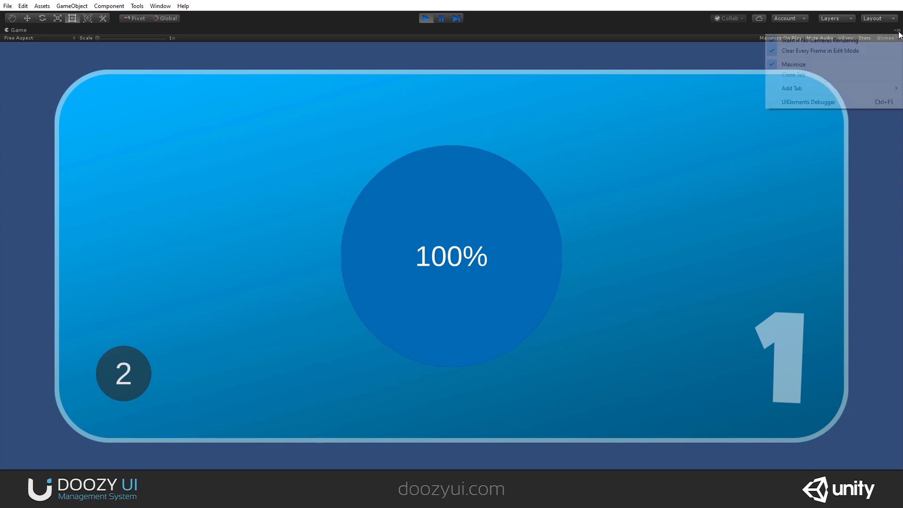
left_click(836, 64)
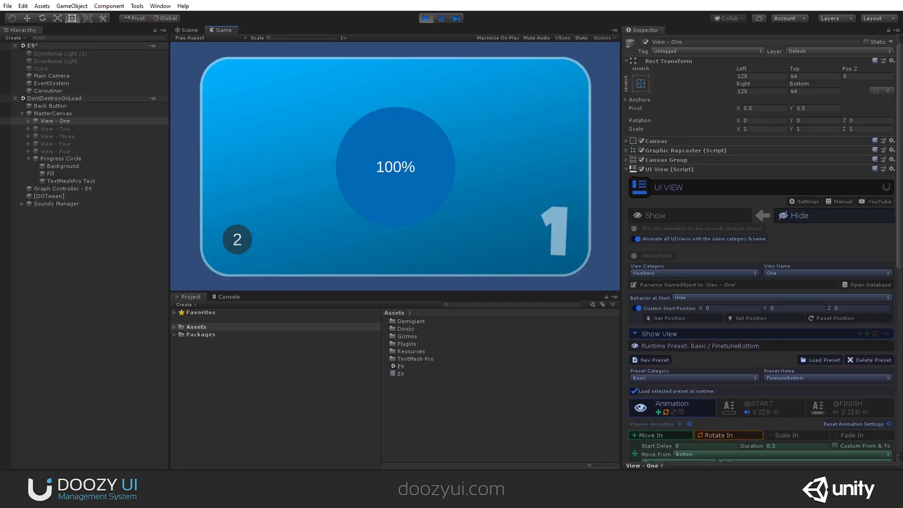
scroll(761, 400, "down", 6)
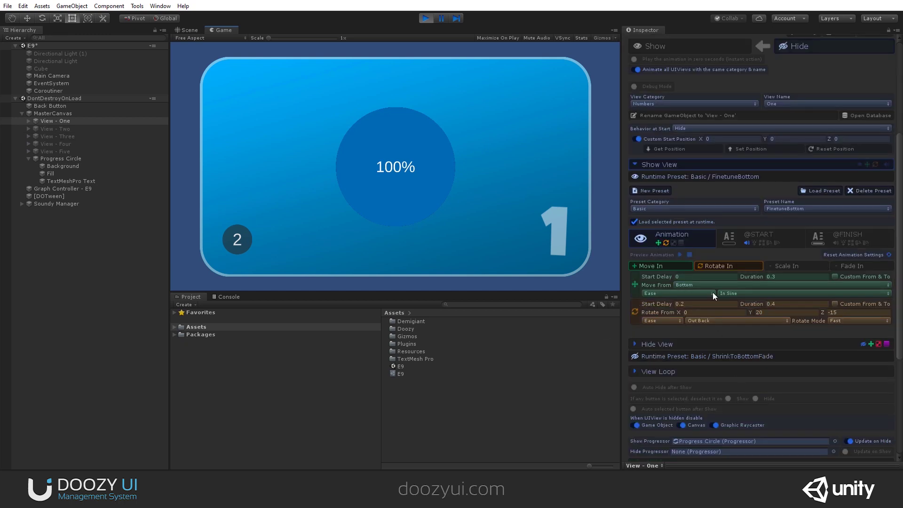
left_click(790, 275)
type("5")
left_click(659, 165)
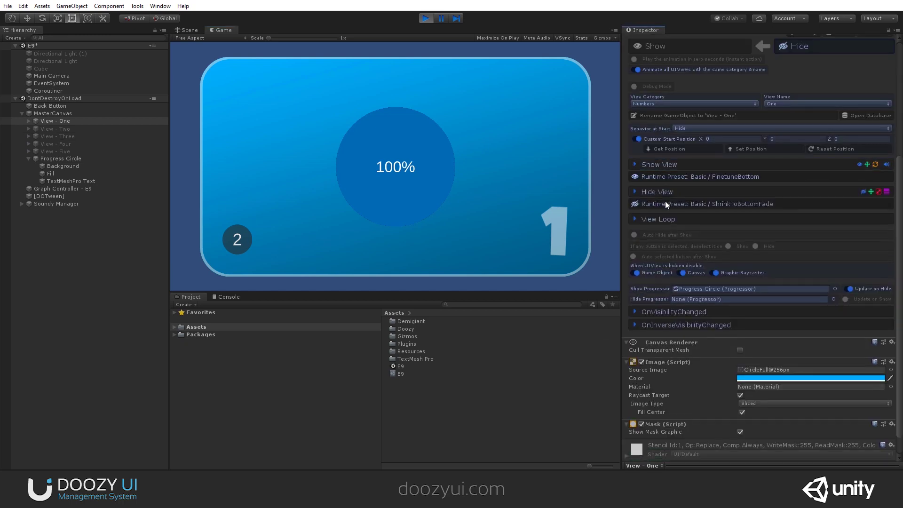
Set the Move Out duration of View - One's hide animation to 2 during play
left_click(657, 192)
left_click(786, 303)
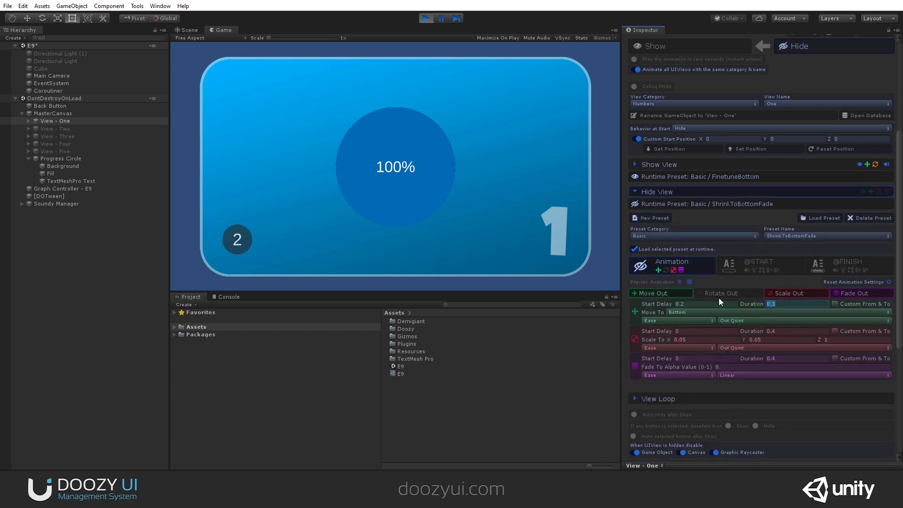
type("2")
Maximize the Game view, switch to view 2 to check the slower progress animation, and stop play mode
left_click(616, 29)
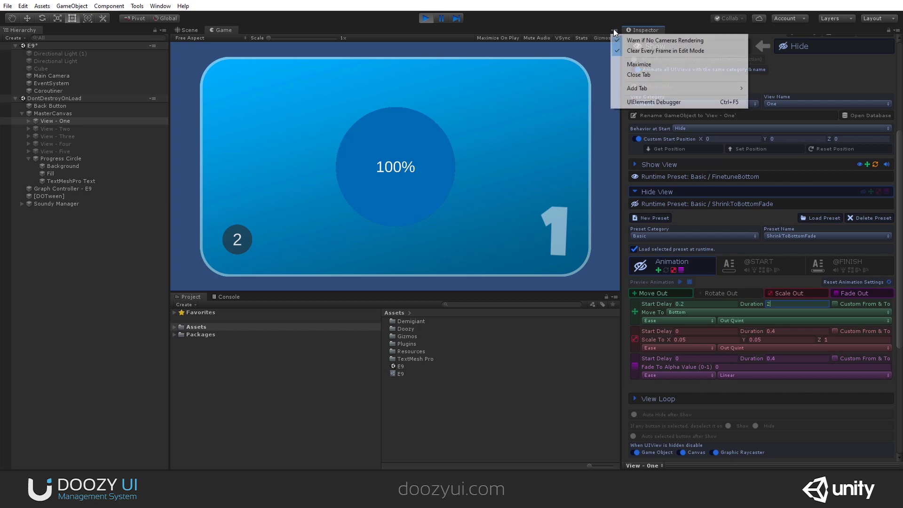
left_click(633, 64)
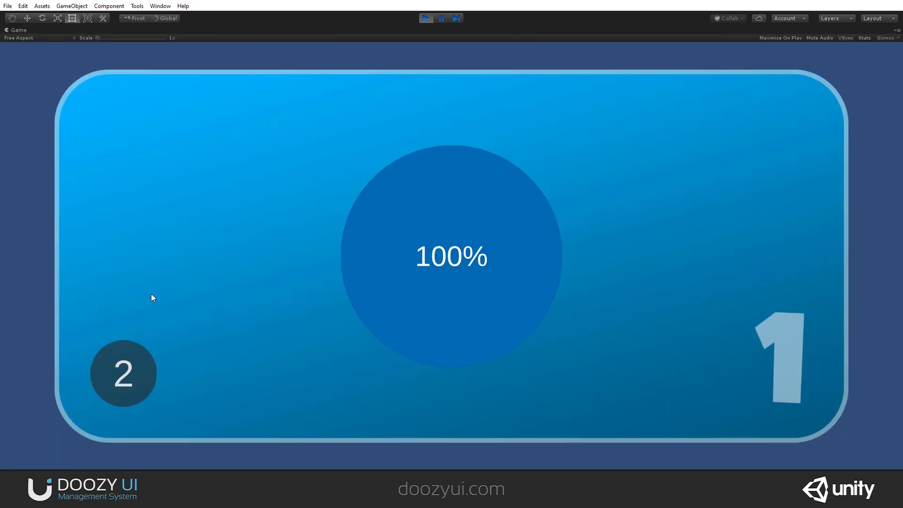
left_click(130, 385)
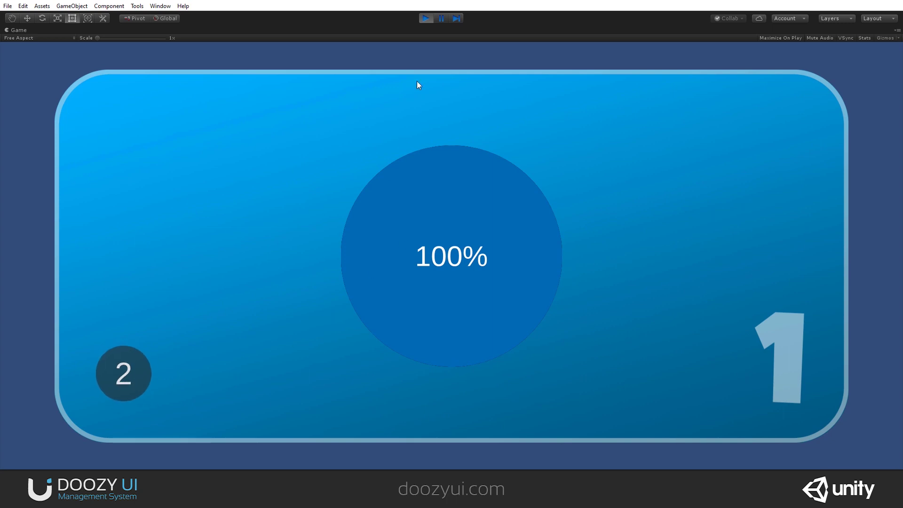
left_click(426, 19)
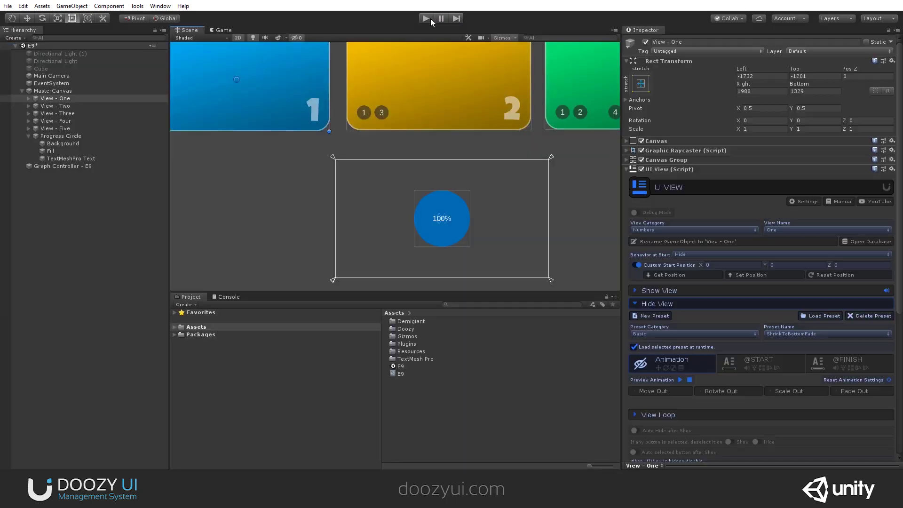
Set the TextMeshPro progress target's variable to Value, turn off its multiplier, and clear the % suffix
scroll(447, 221, "up", 3)
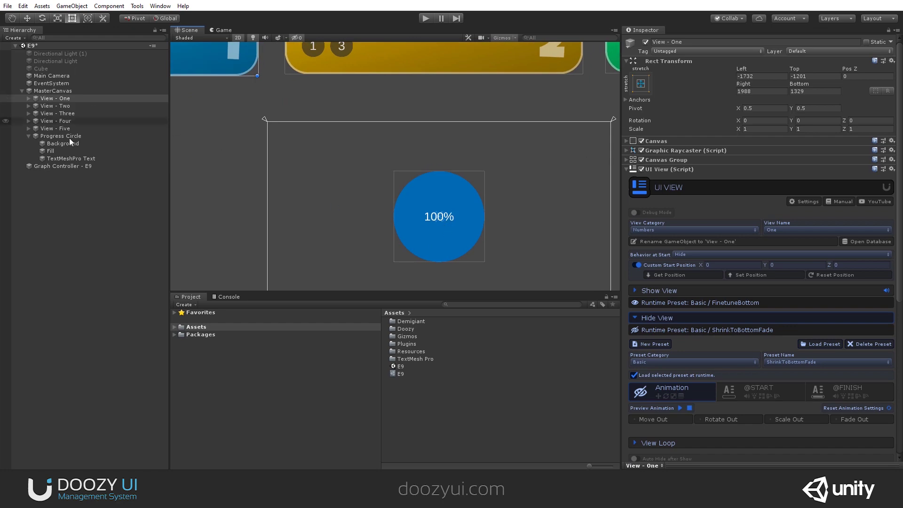
left_click(63, 158)
scroll(696, 275, "down", 5)
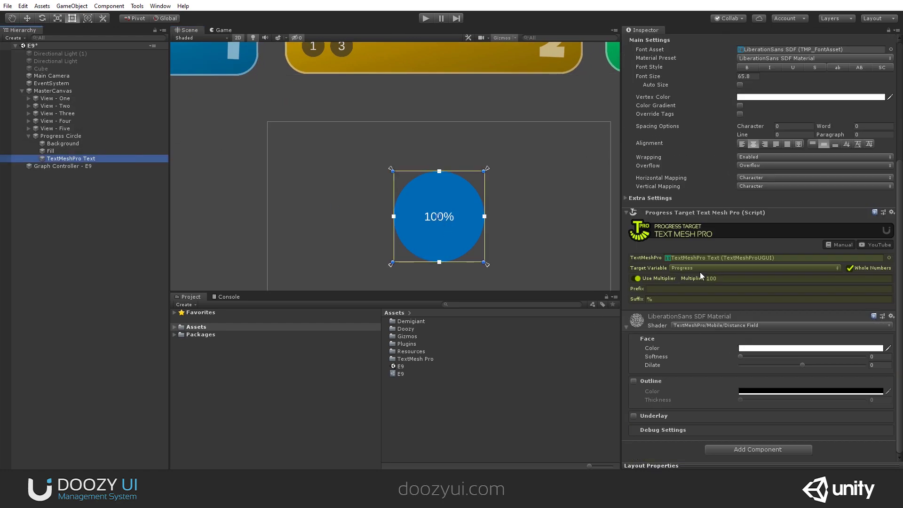
left_click(689, 269)
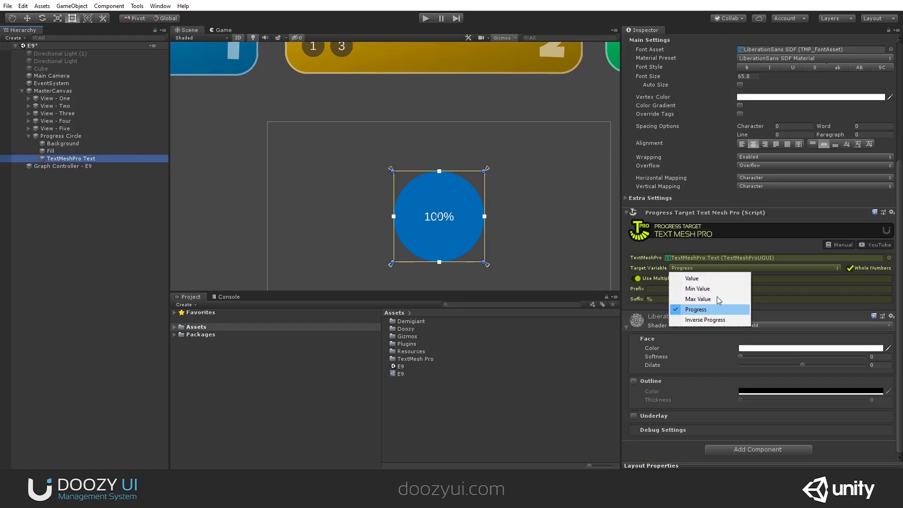
left_click(692, 278)
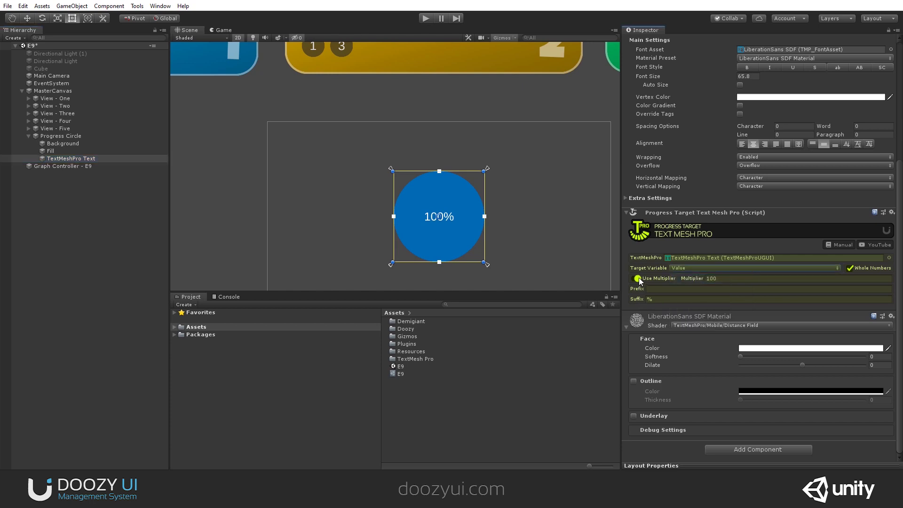
left_click(655, 299)
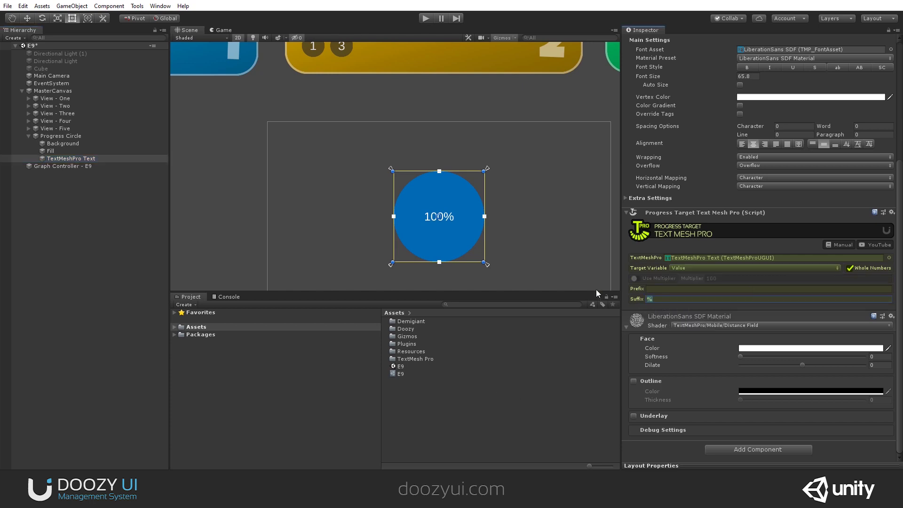
key("BackSpace")
Set the Progress Circle Progressor's max value to 100, simulate the progress, and raise the max value to 350
left_click(60, 136)
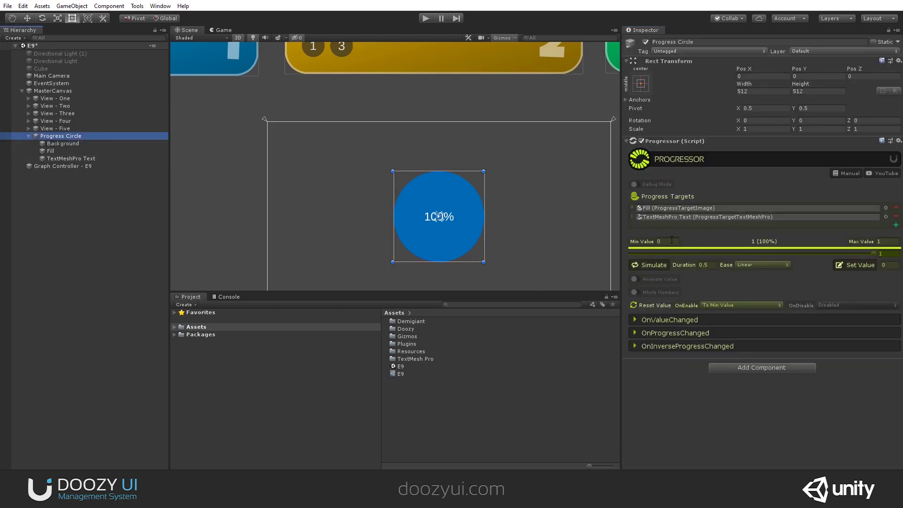
left_click(890, 241)
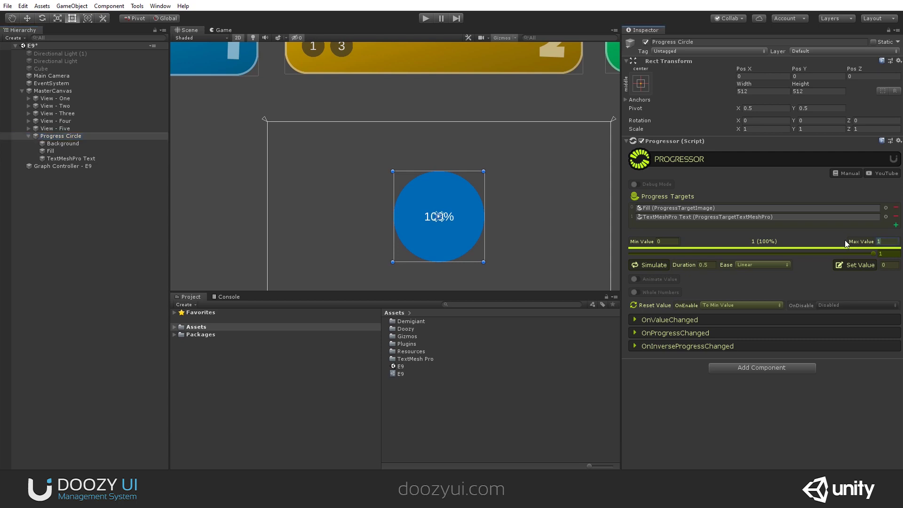
type("00")
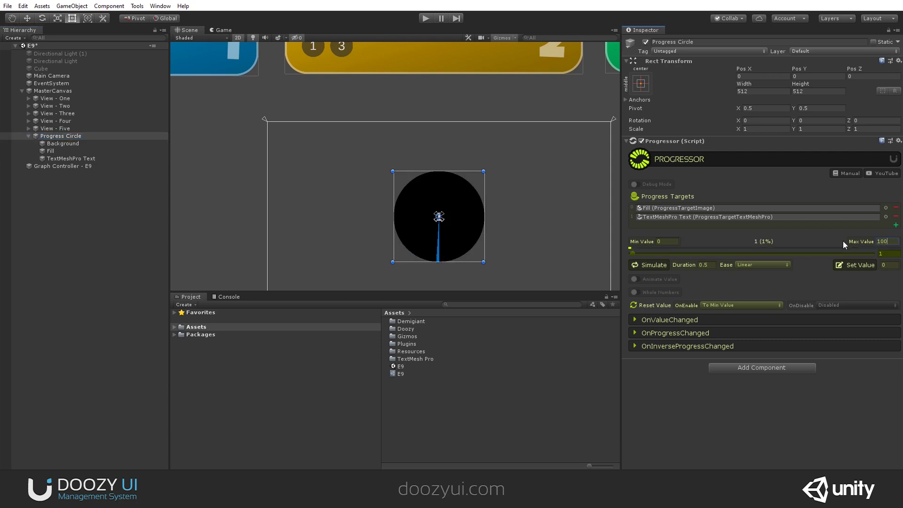
left_click(650, 265)
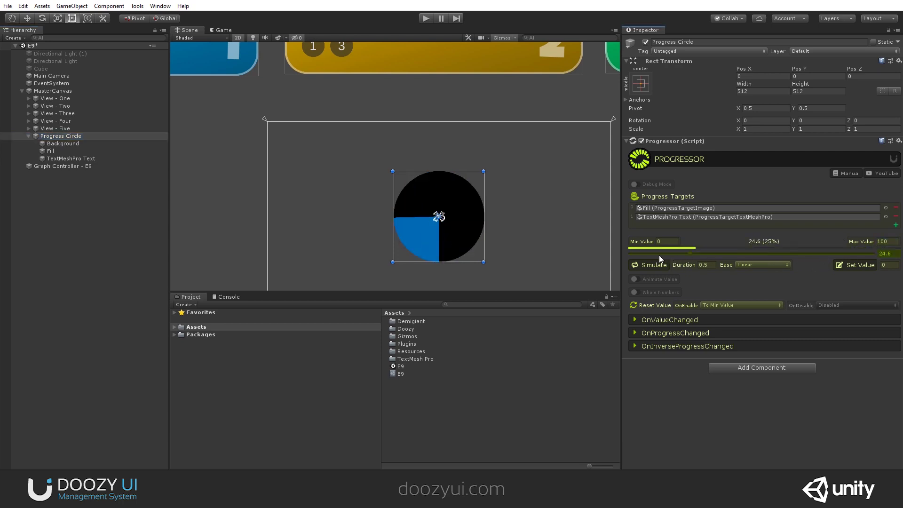
left_click(886, 241)
type("350")
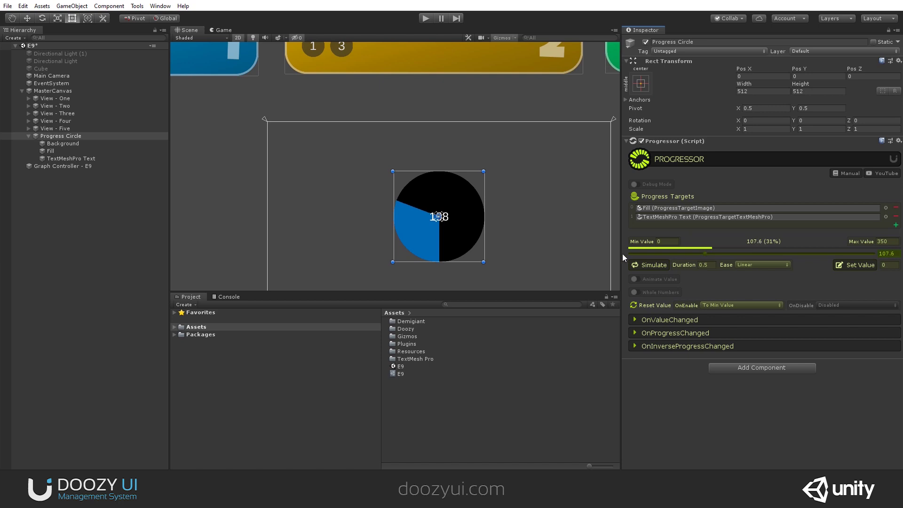
Enter play mode and switch between views 1 and 2 to check the circle's numeric value animation
left_click(424, 19)
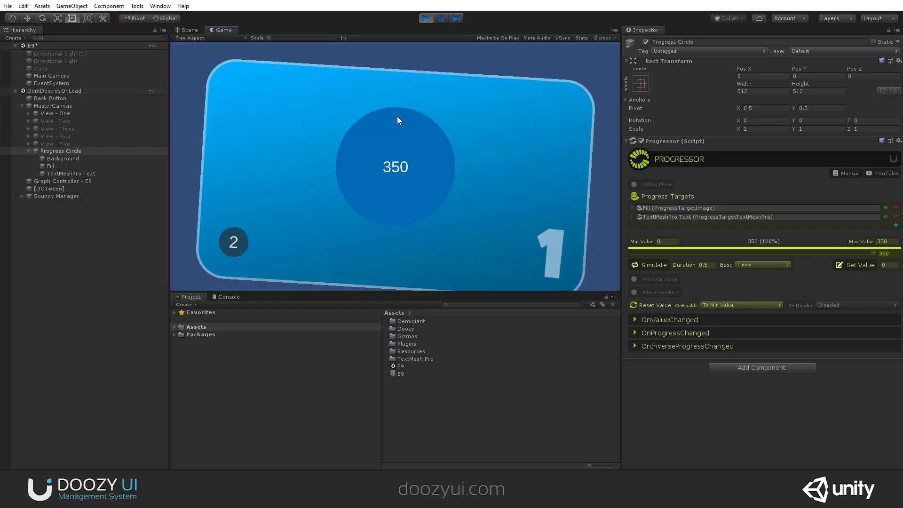
left_click(238, 238)
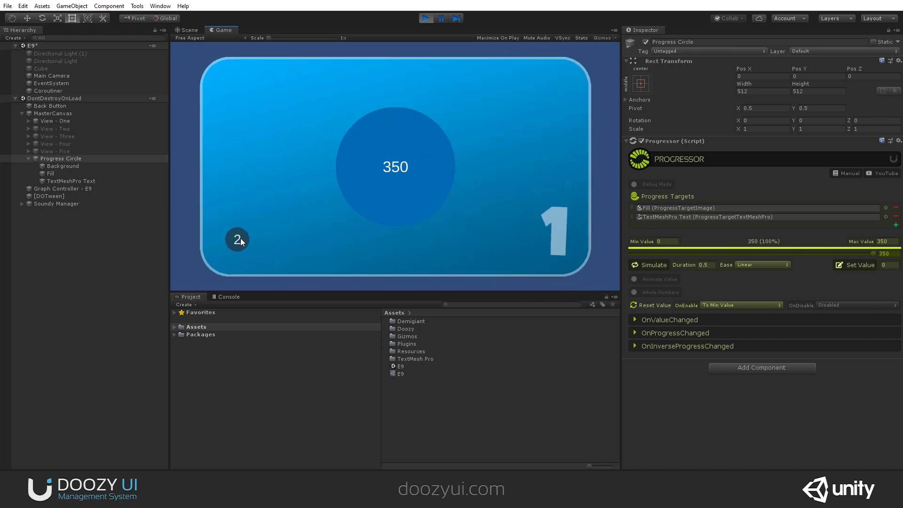
left_click(241, 238)
Set the Fill image's fill method to Vertical during play and try adjusting its fill amount
left_click(76, 174)
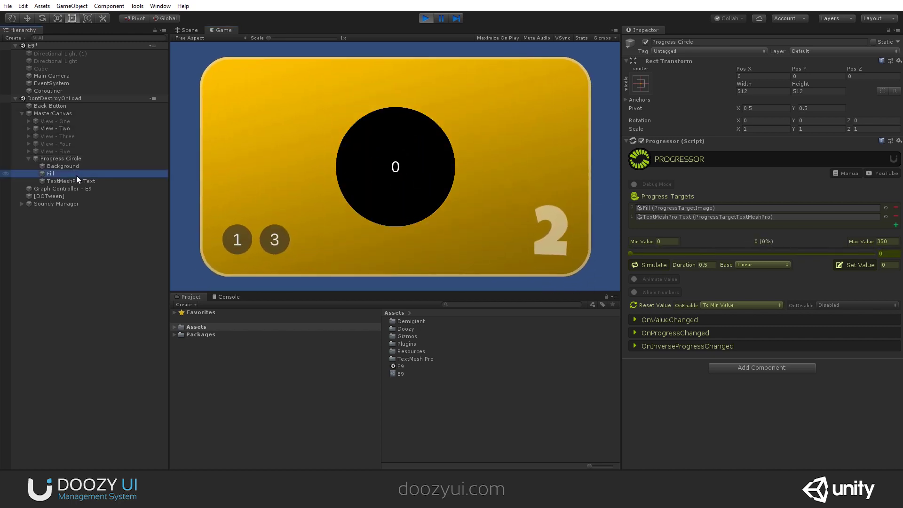
left_click(770, 201)
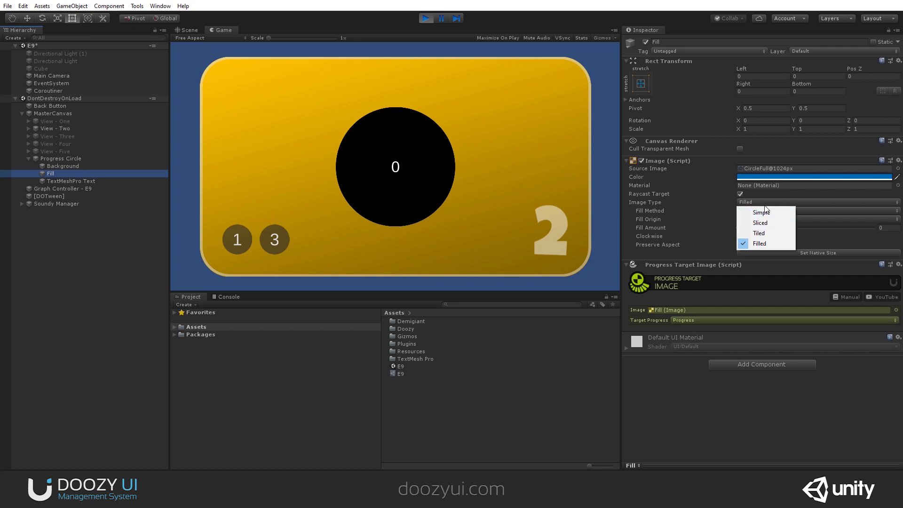
left_click(828, 232)
left_click(780, 207)
left_click(768, 231)
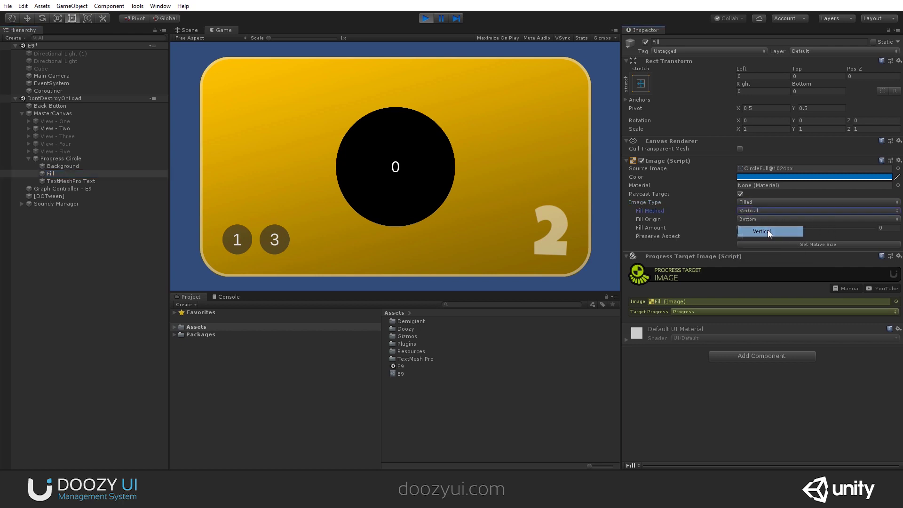
left_click_drag(772, 225, 695, 233)
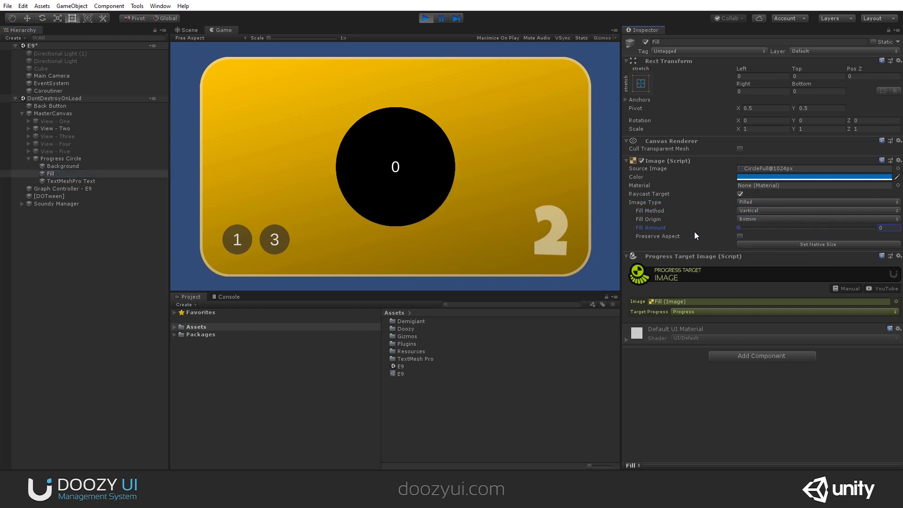
Switch back and forth between views 1 and 2 to check the vertical fill, and stop play mode
left_click(236, 249)
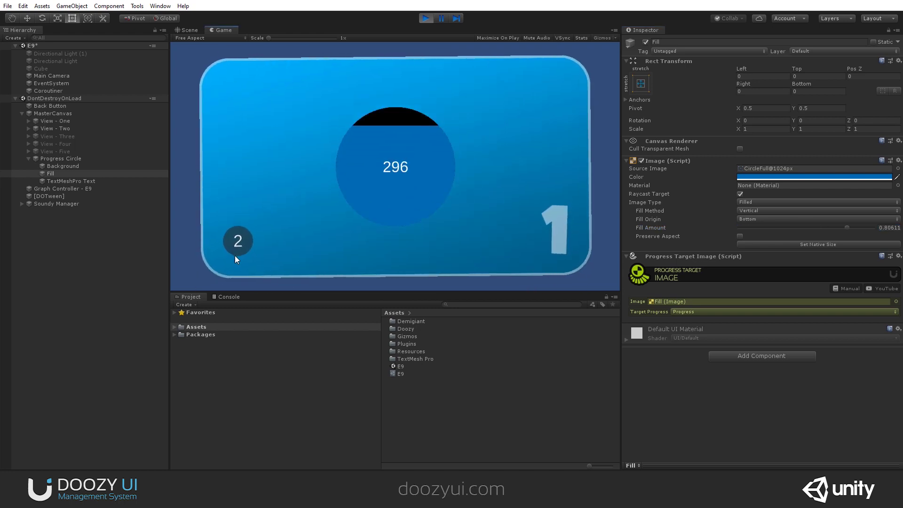
left_click(232, 247)
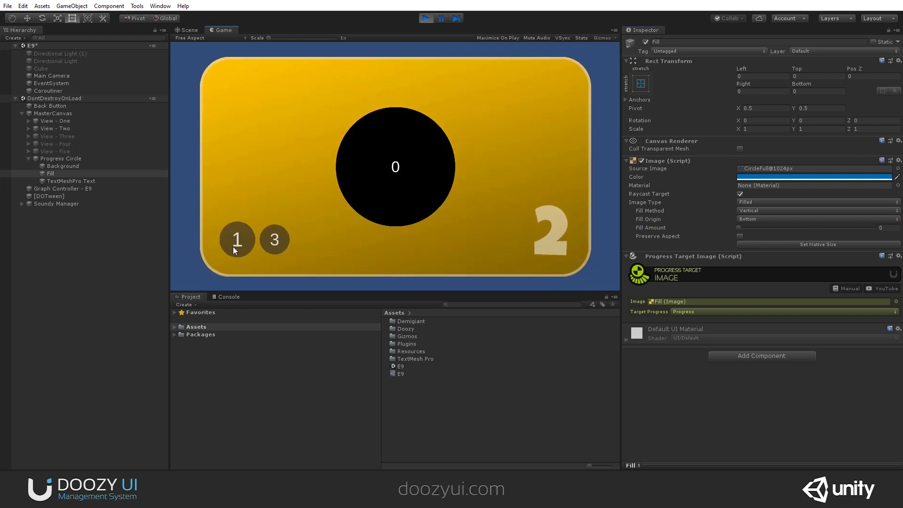
left_click(233, 246)
left_click(234, 246)
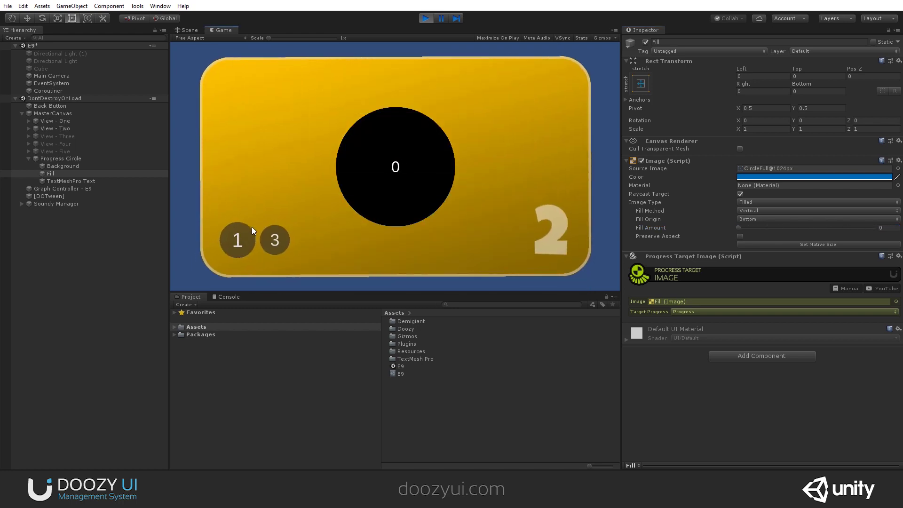
key("ctrl+p")
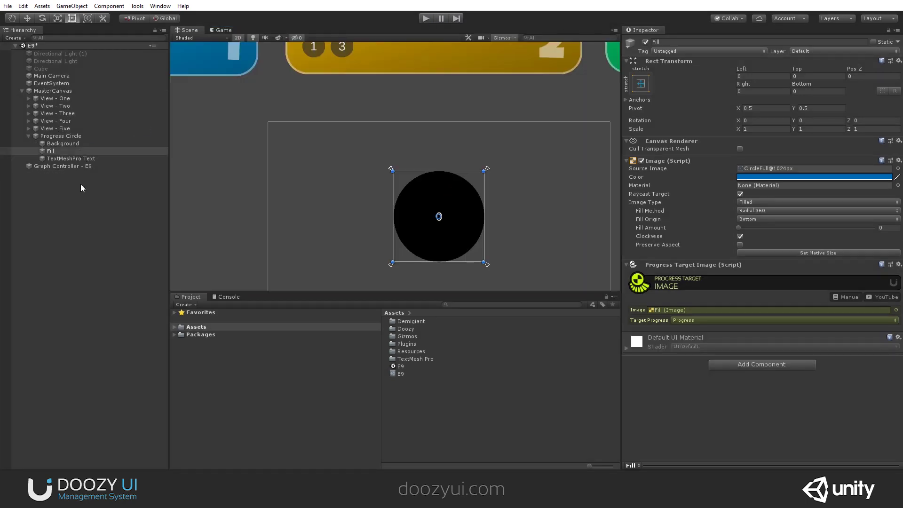
Set the prefix of the TextMeshPro Text's progress target to "Value"
left_click(71, 159)
scroll(690, 343, "down", 5)
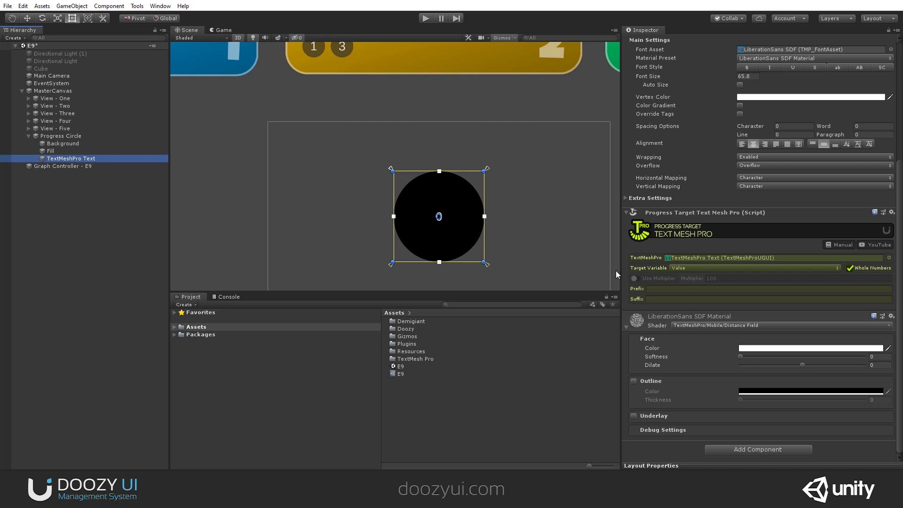
left_click(661, 289)
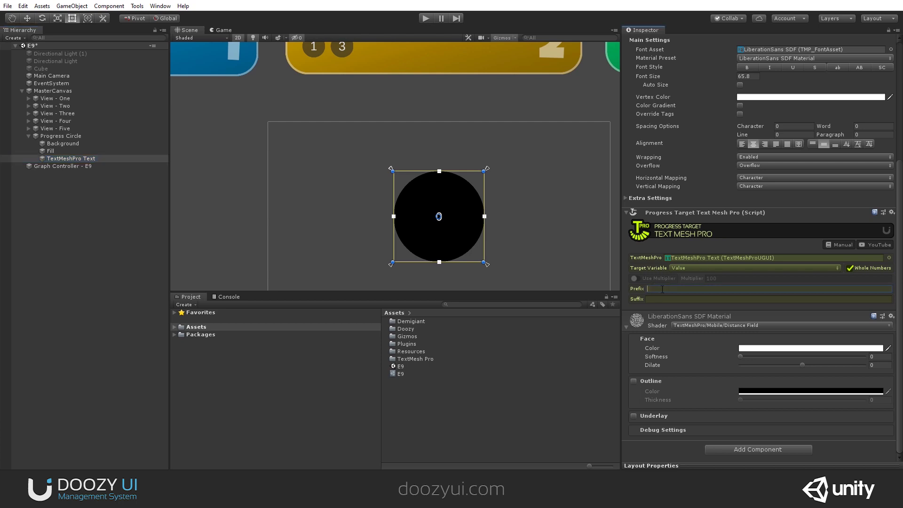
type("Value")
Enter play mode and replace the TextMeshPro progress target's prefix with "Energy"
left_click(426, 19)
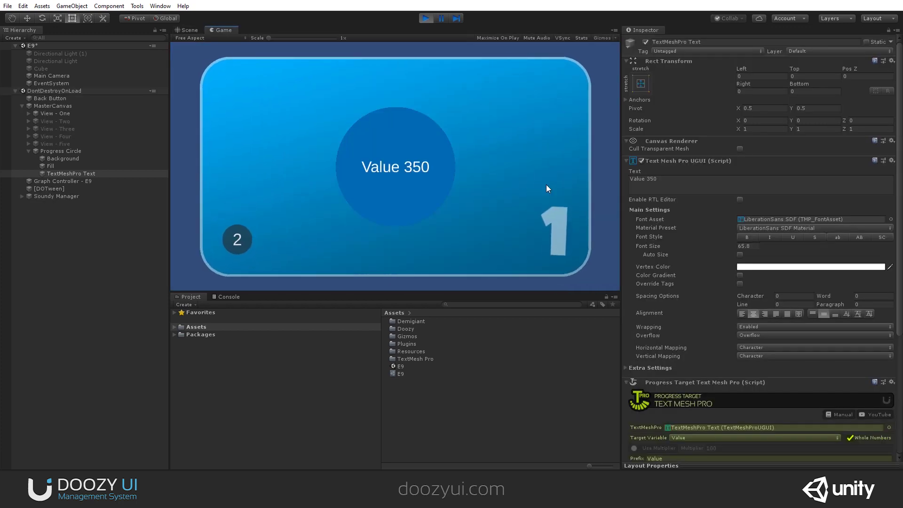
scroll(654, 345, "down", 6)
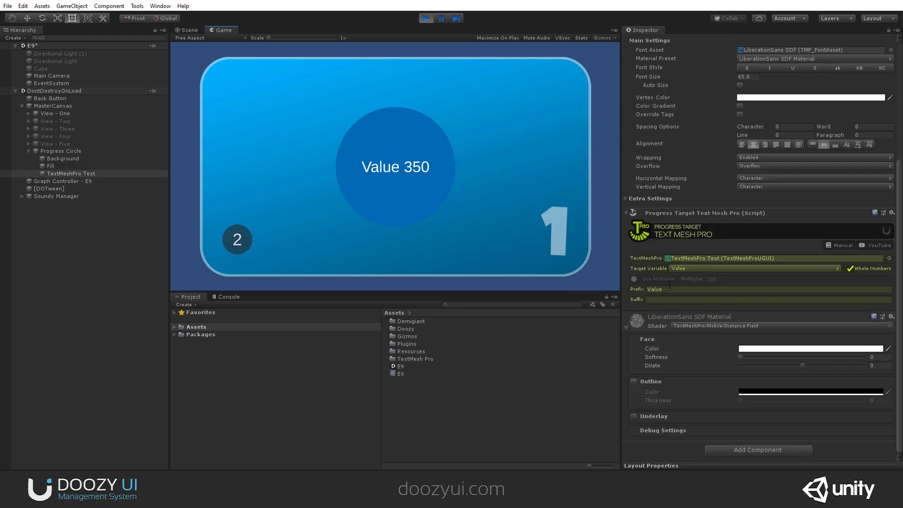
type("Energy")
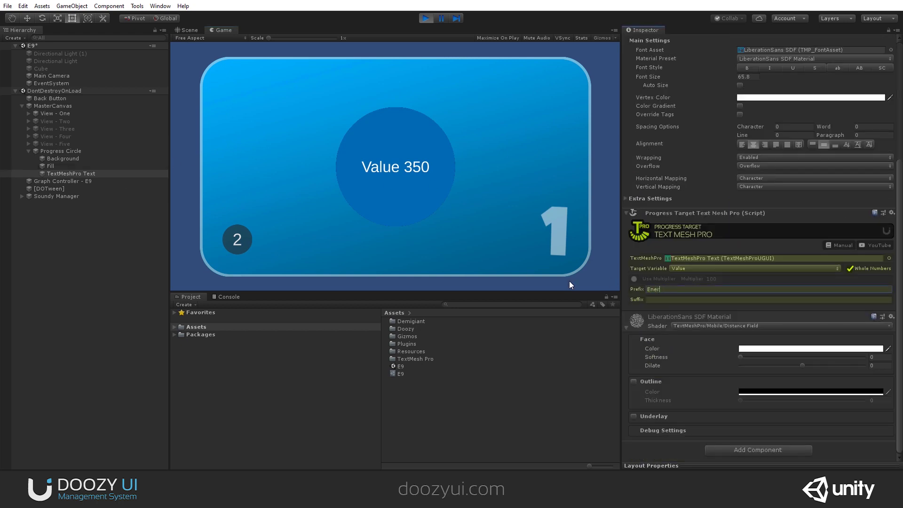
Switch between views 1 and 2 to check the Energy text, and change the prefix to "HP" during play
left_click(237, 240)
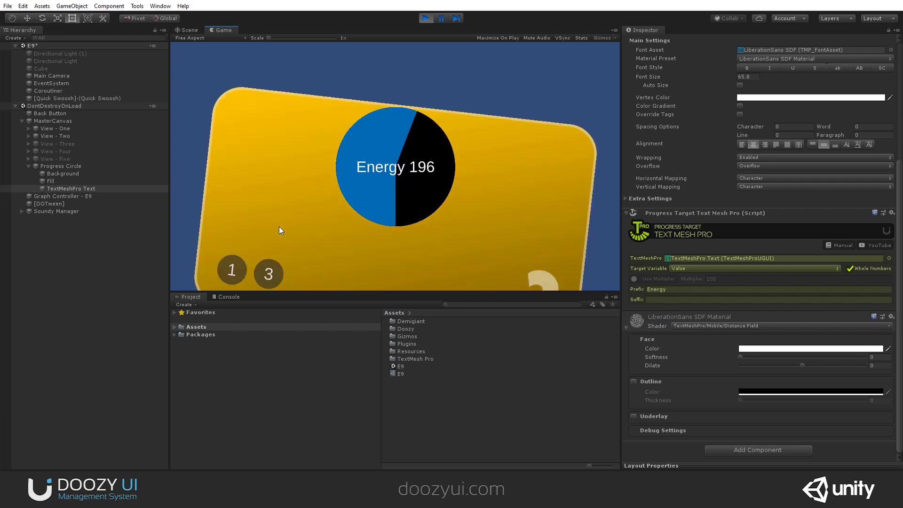
key("Escape")
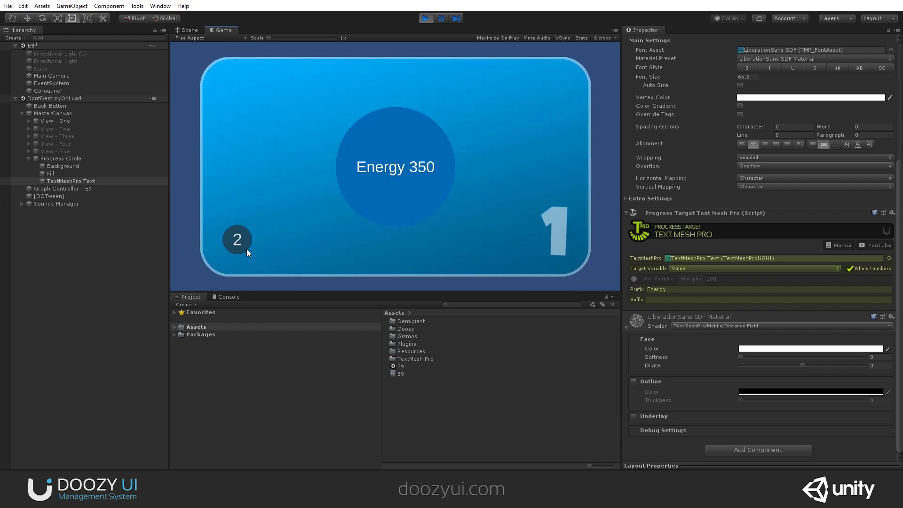
left_click(238, 240)
left_click(244, 247)
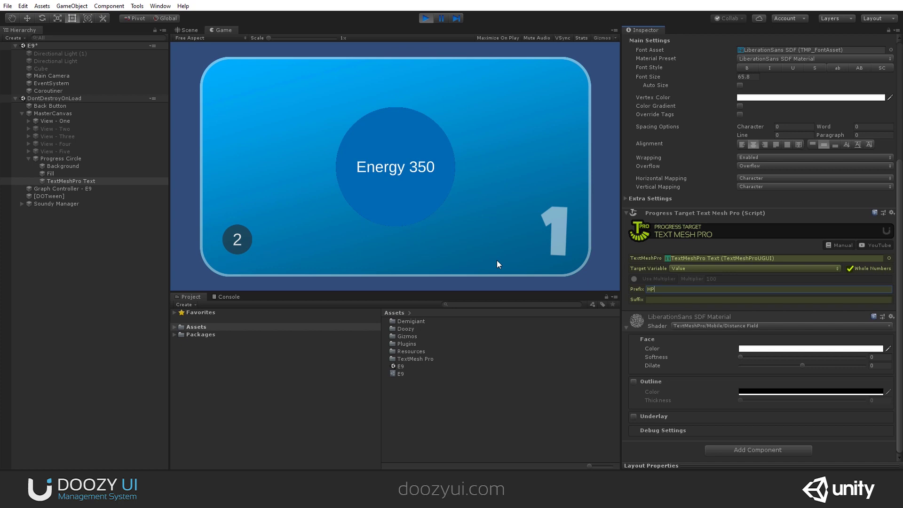
Change the Fill image's color to red during play
left_click(63, 173)
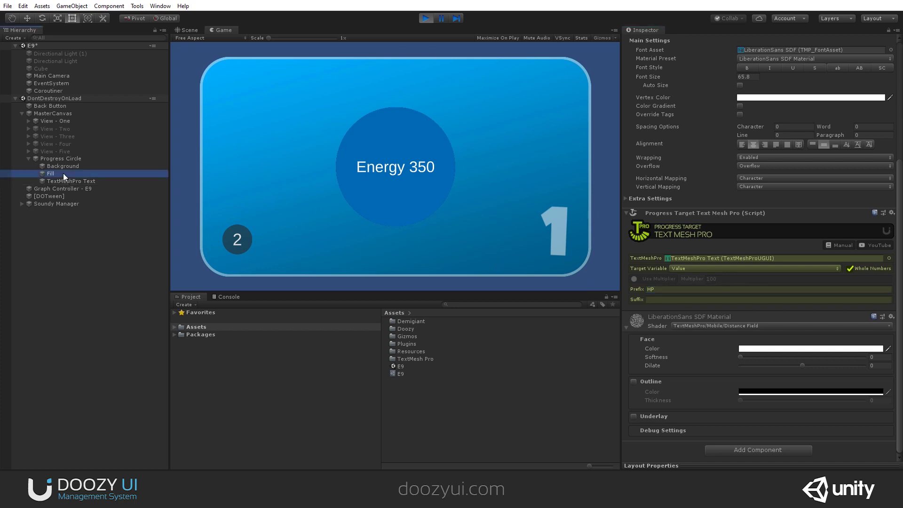
left_click(799, 177)
left_click(660, 258)
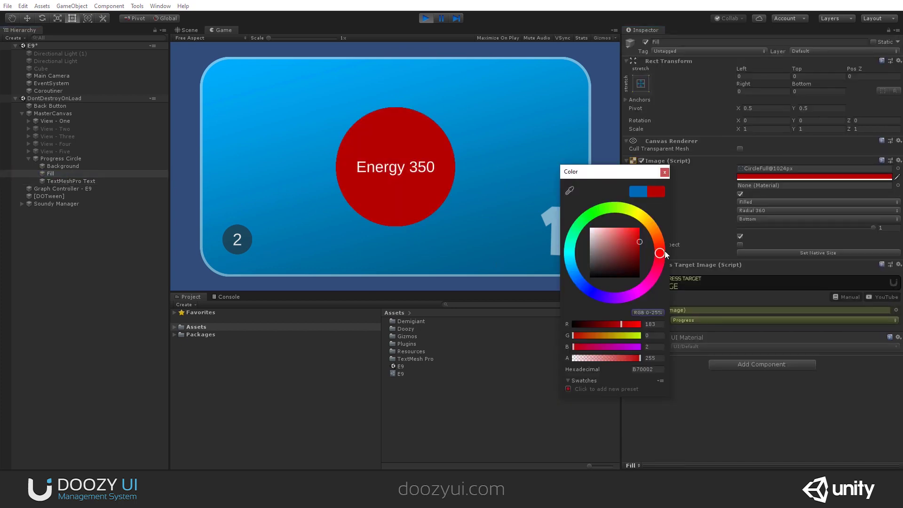
Switch between views 1 and 2 to check the red HP indicator, and stop play mode
left_click(247, 227)
left_click(244, 235)
left_click(244, 233)
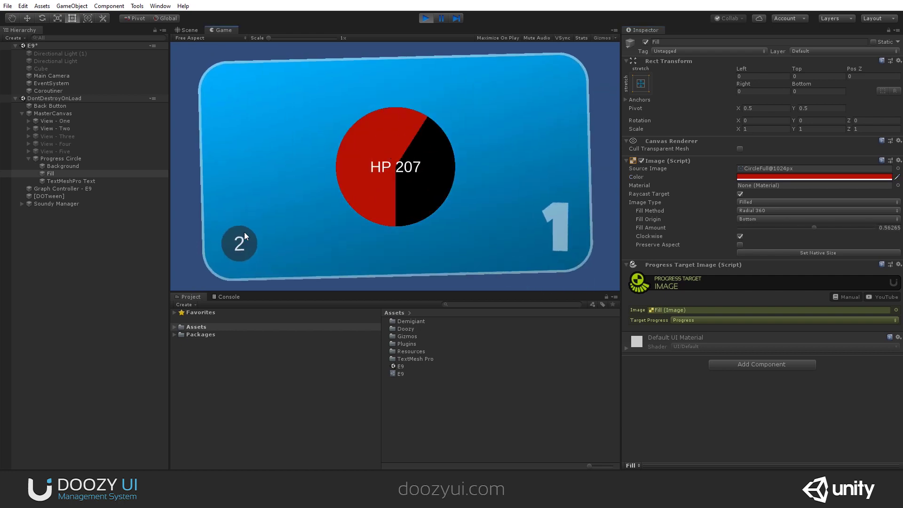
left_click(424, 20)
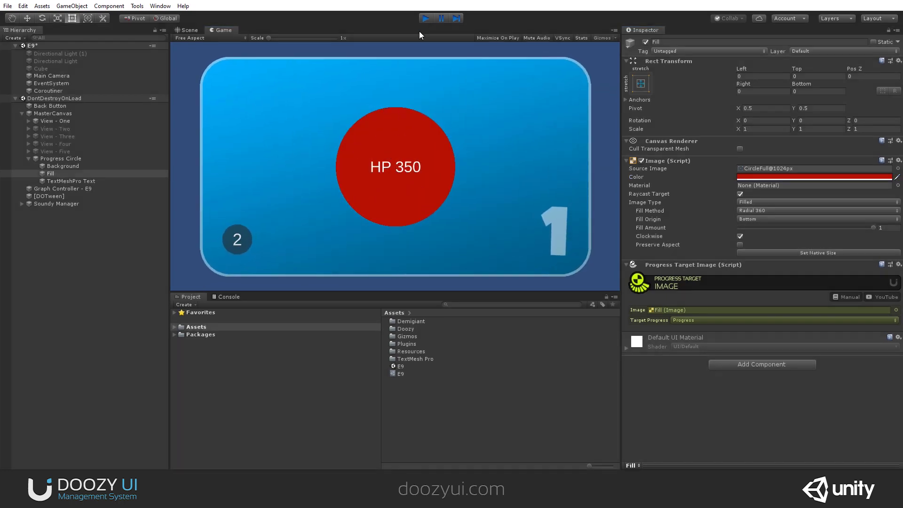